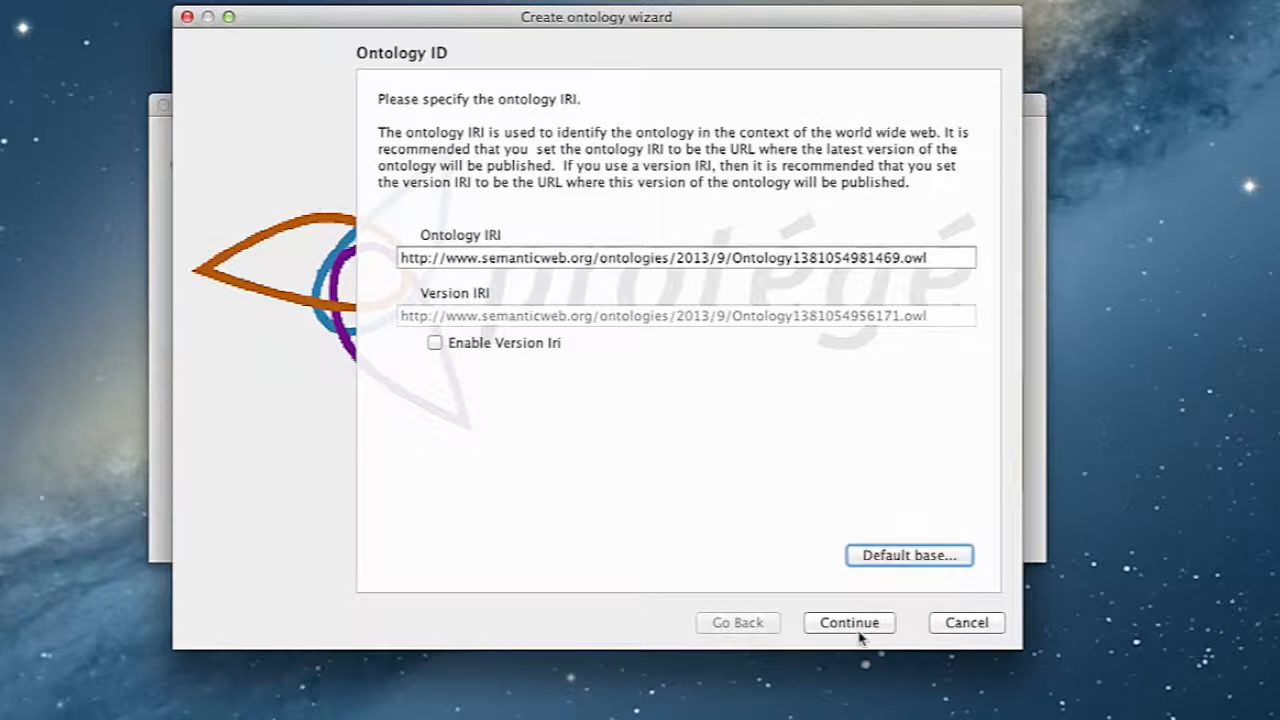
drag(733, 260, 899, 254)
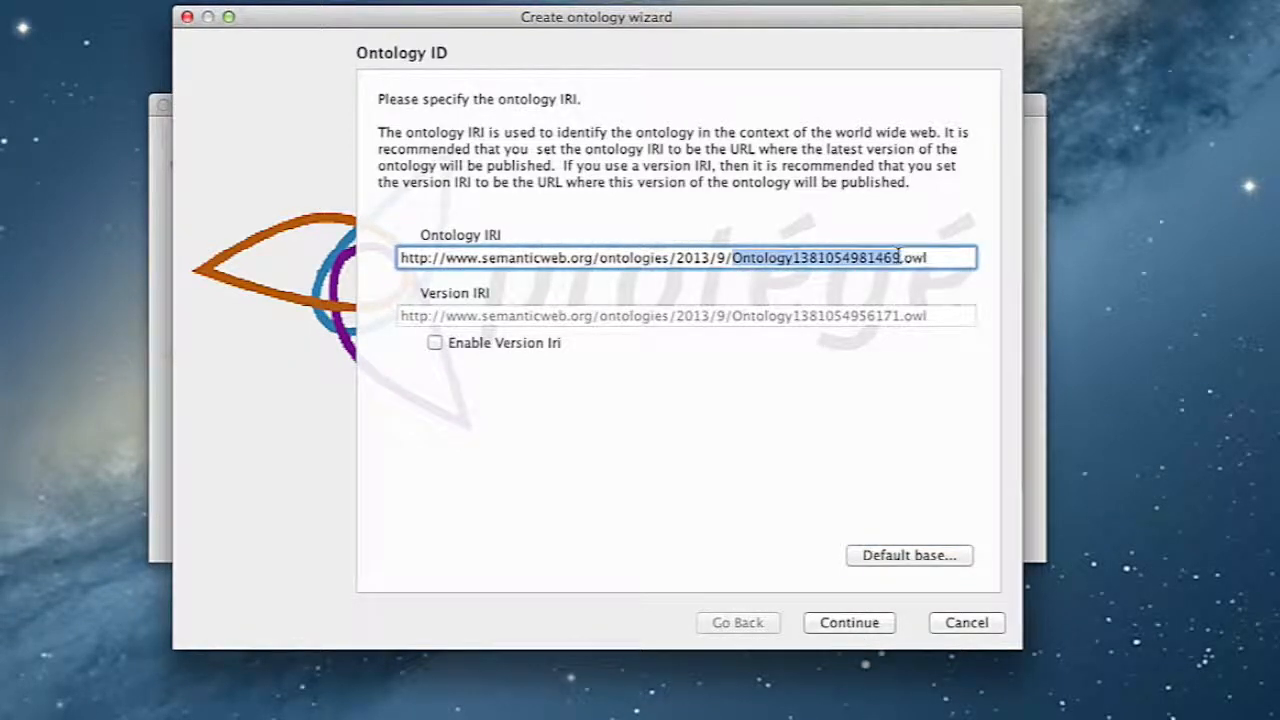
text(Buddha)
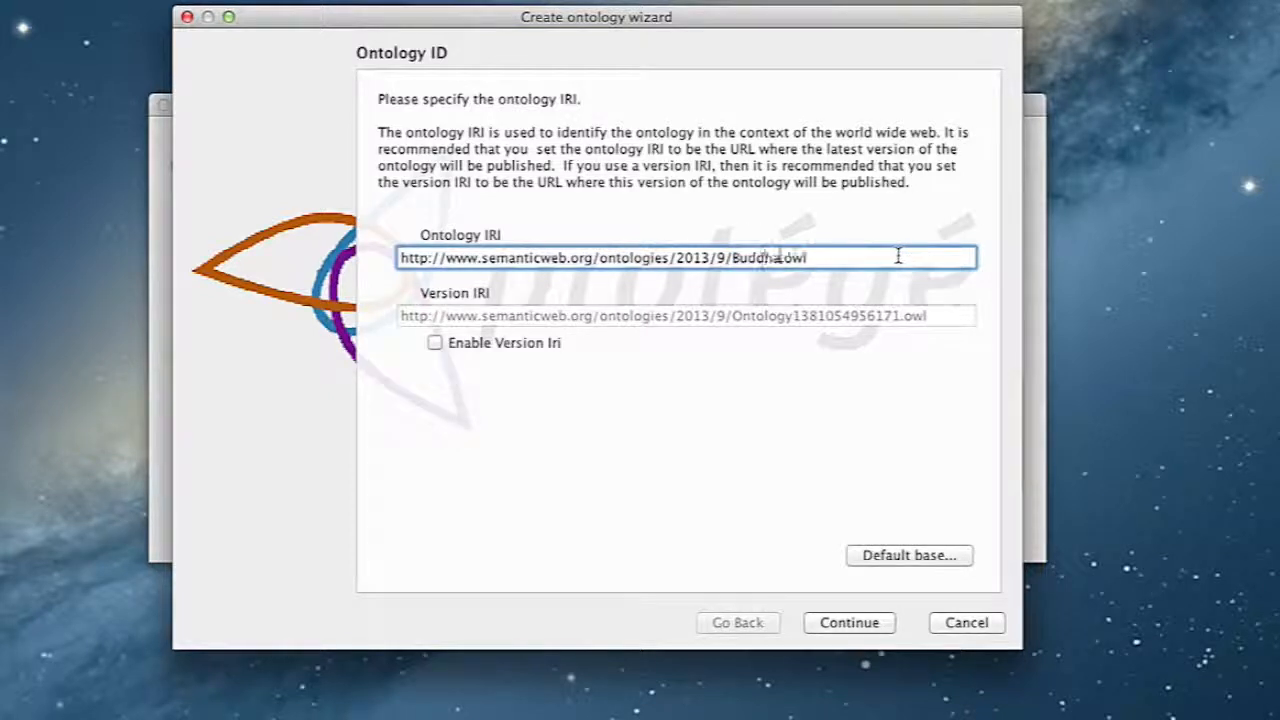
text(Dharma)
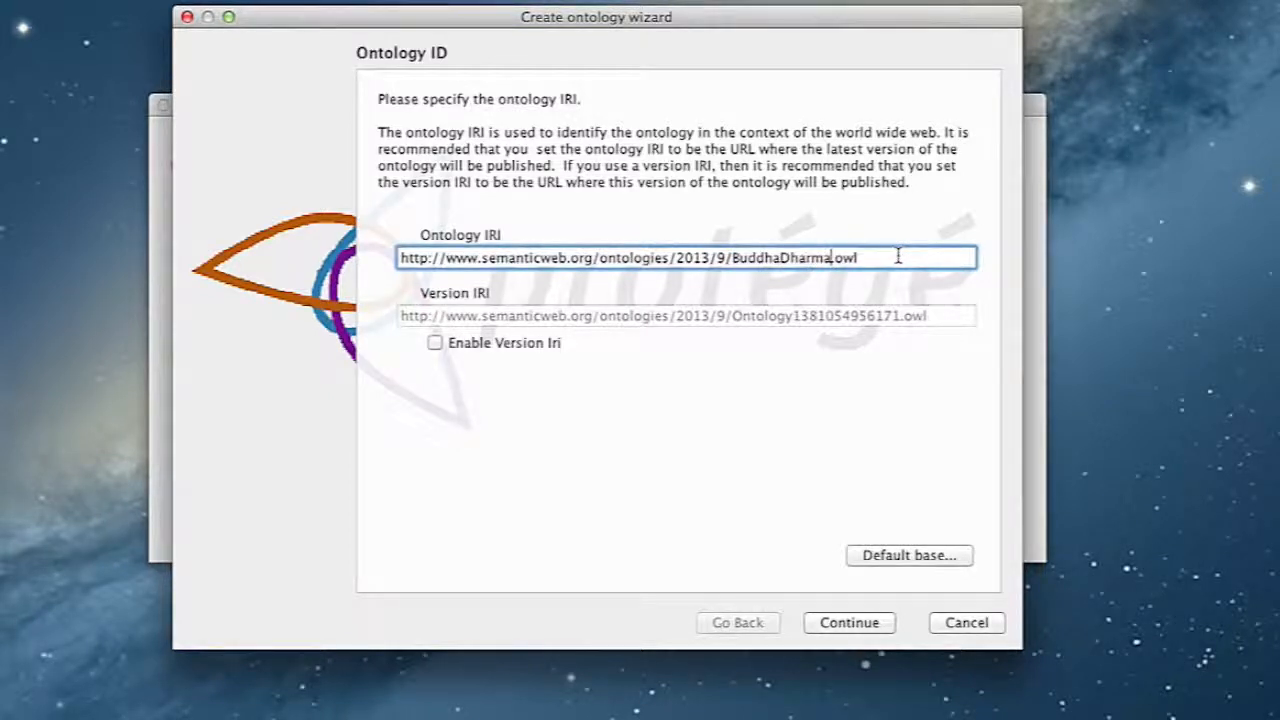
click(852, 624)
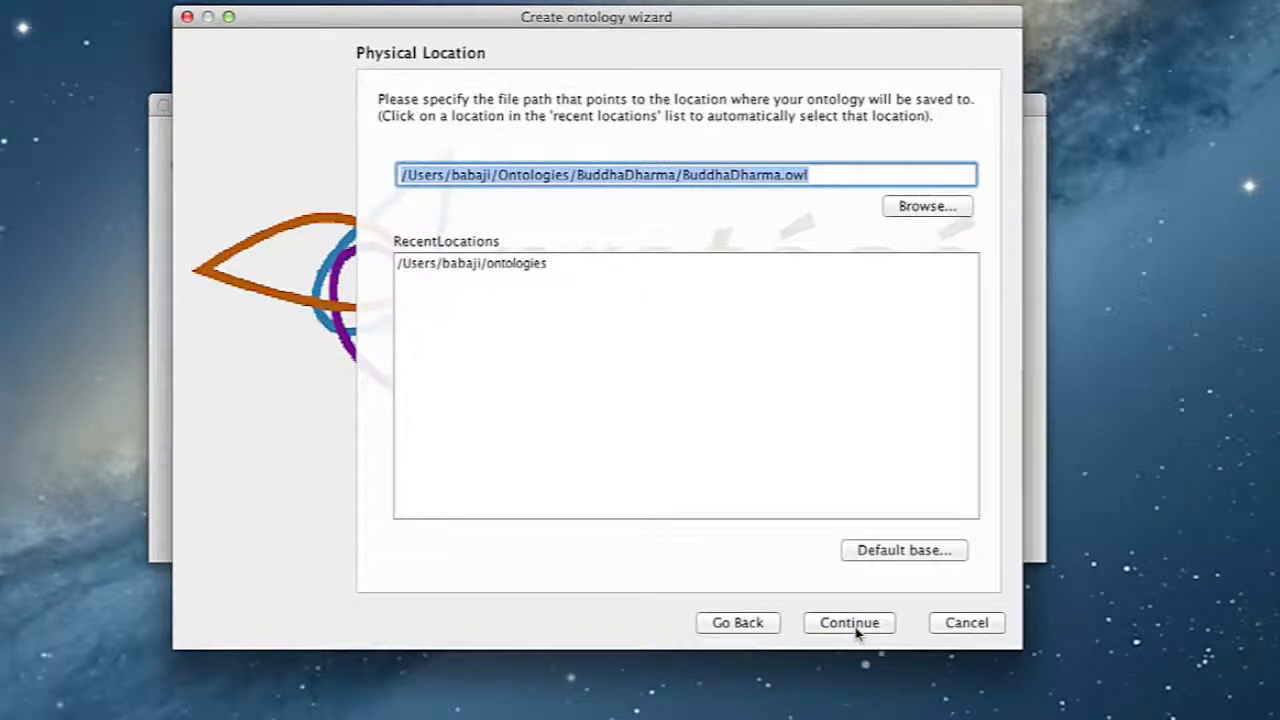
click(857, 628)
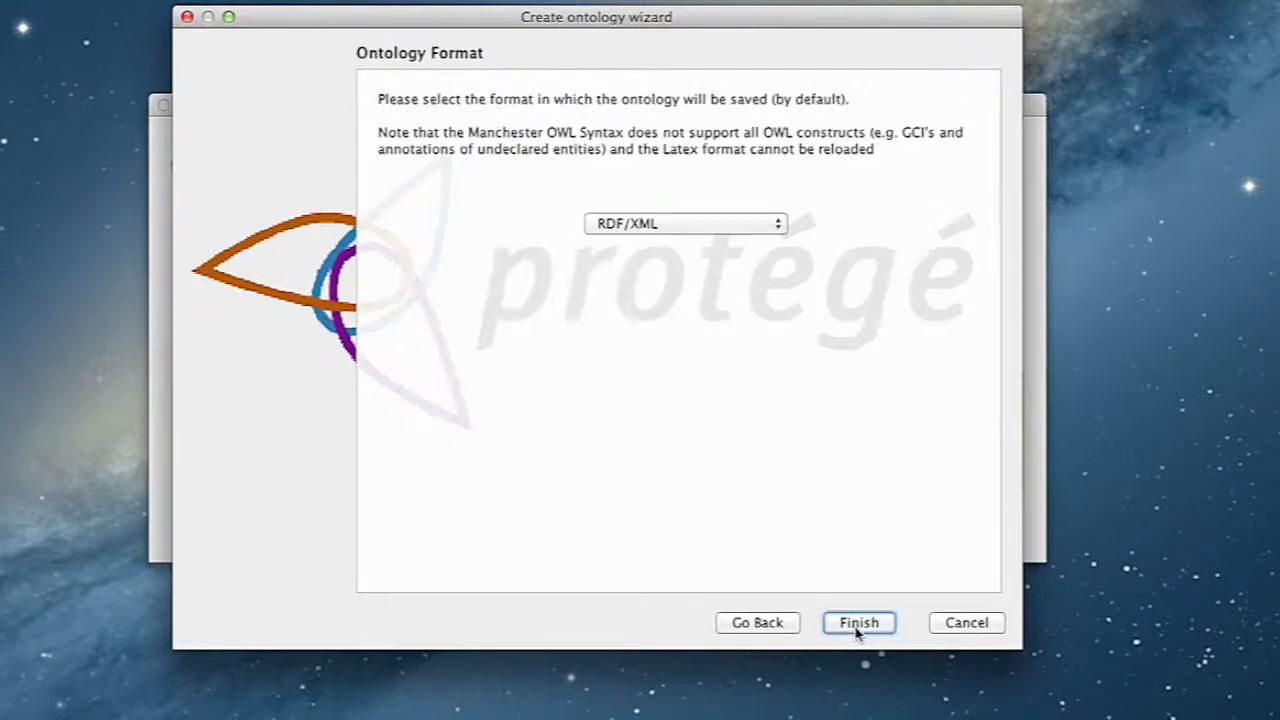
Choose OWL/XML as the ontology's save format and finish creating the ontology
click(754, 225)
click(748, 246)
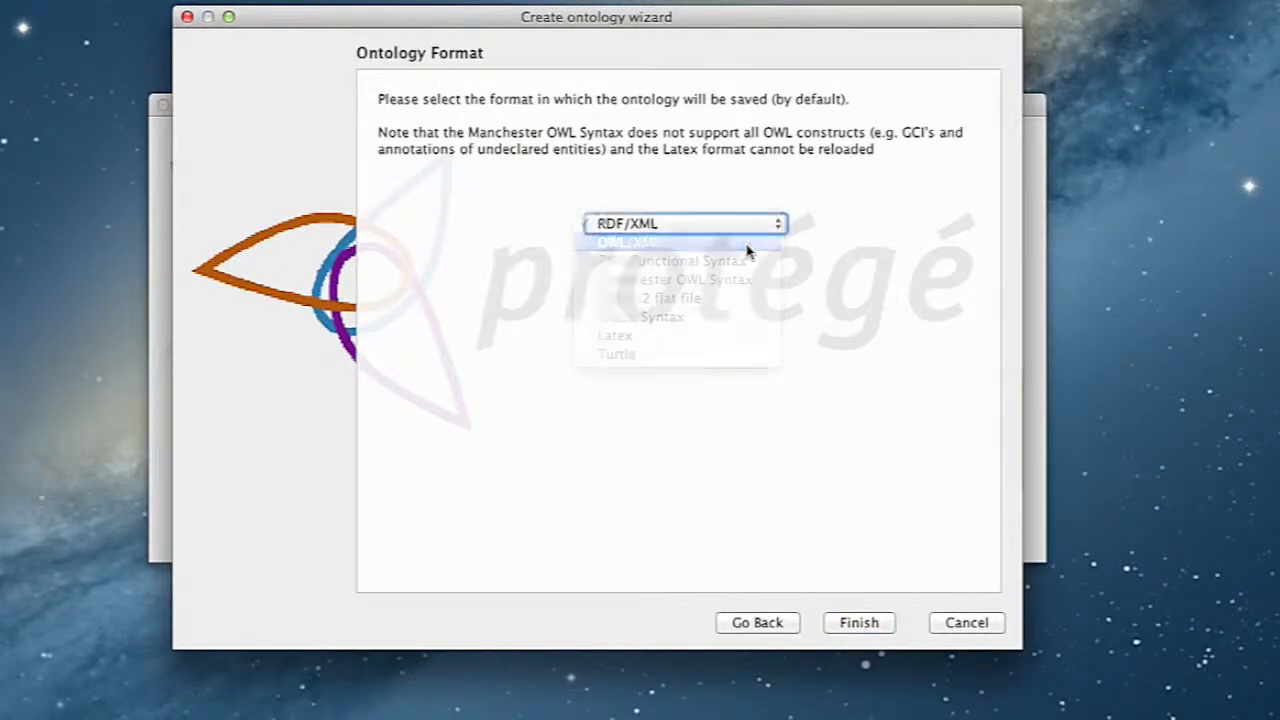
click(860, 623)
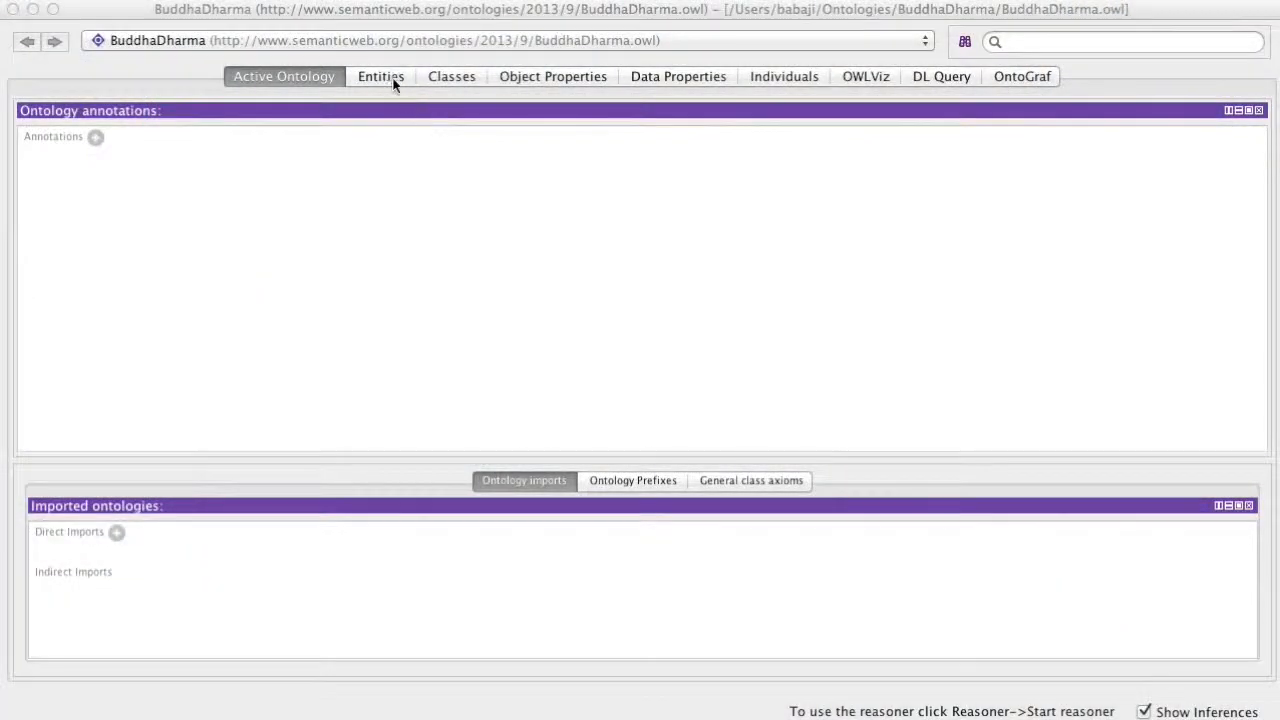
Create a class named Four Noble Truths as a subclass of Thing
click(386, 80)
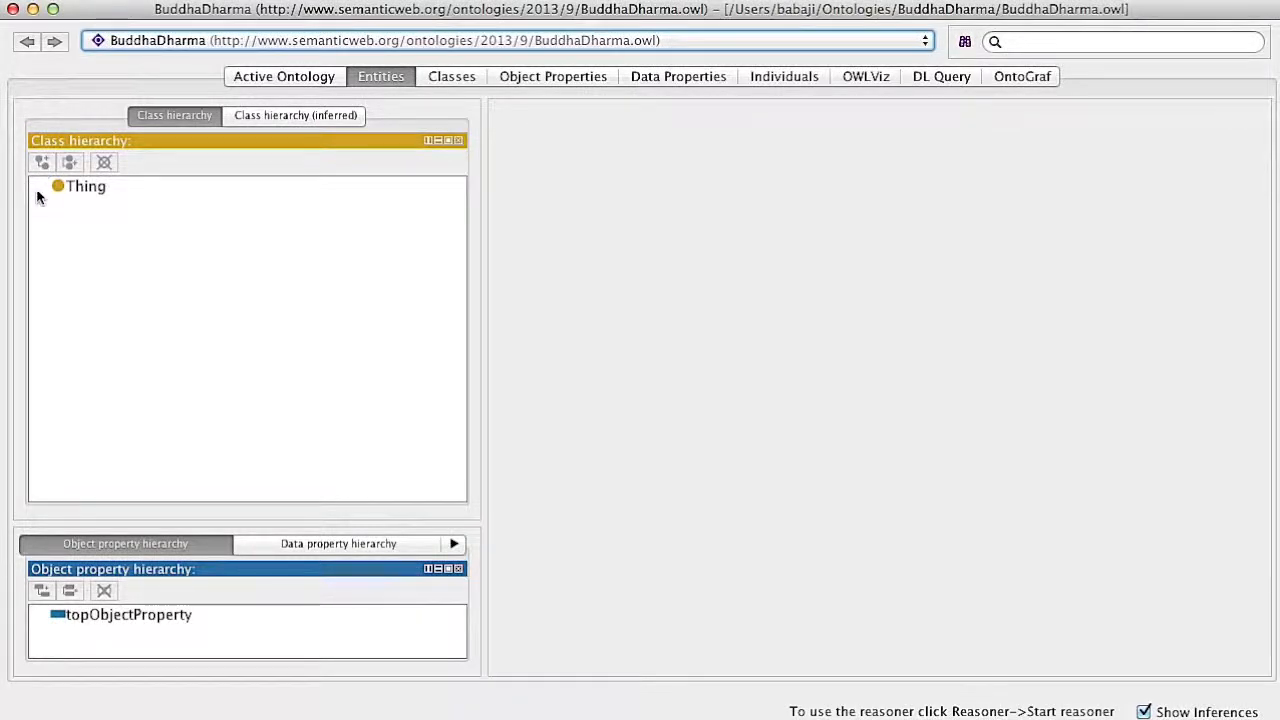
click(86, 187)
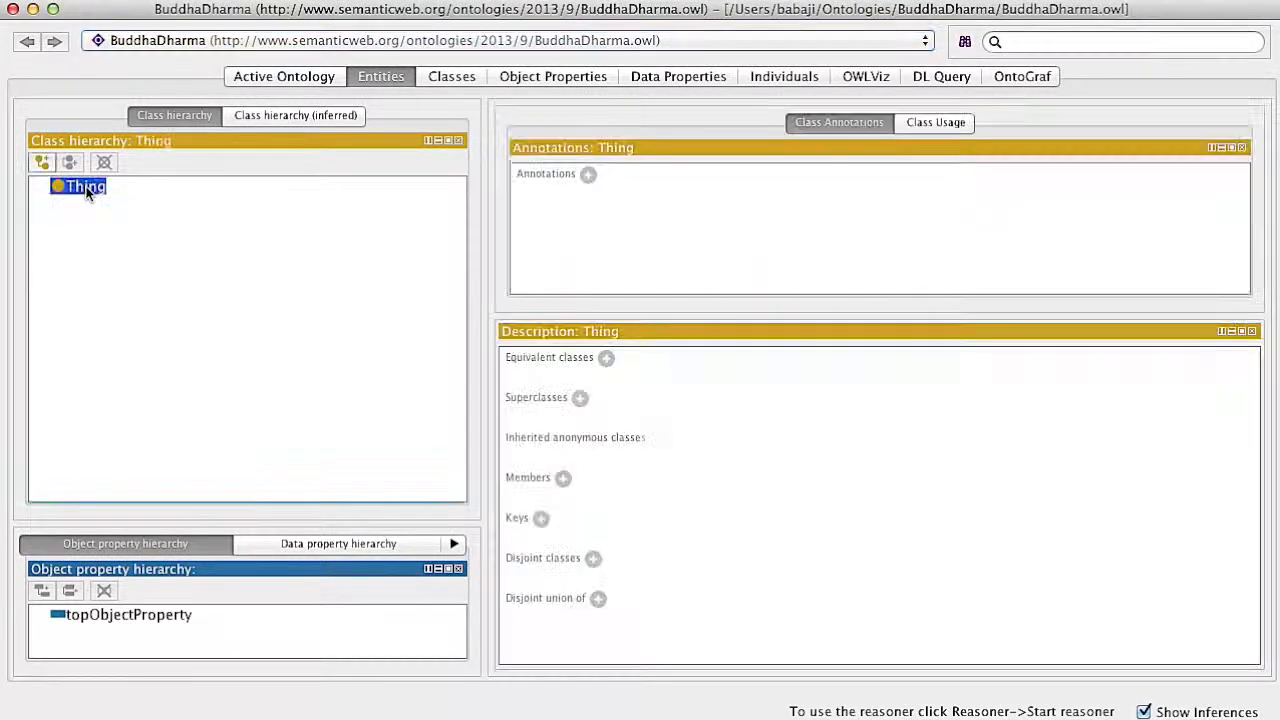
click(41, 163)
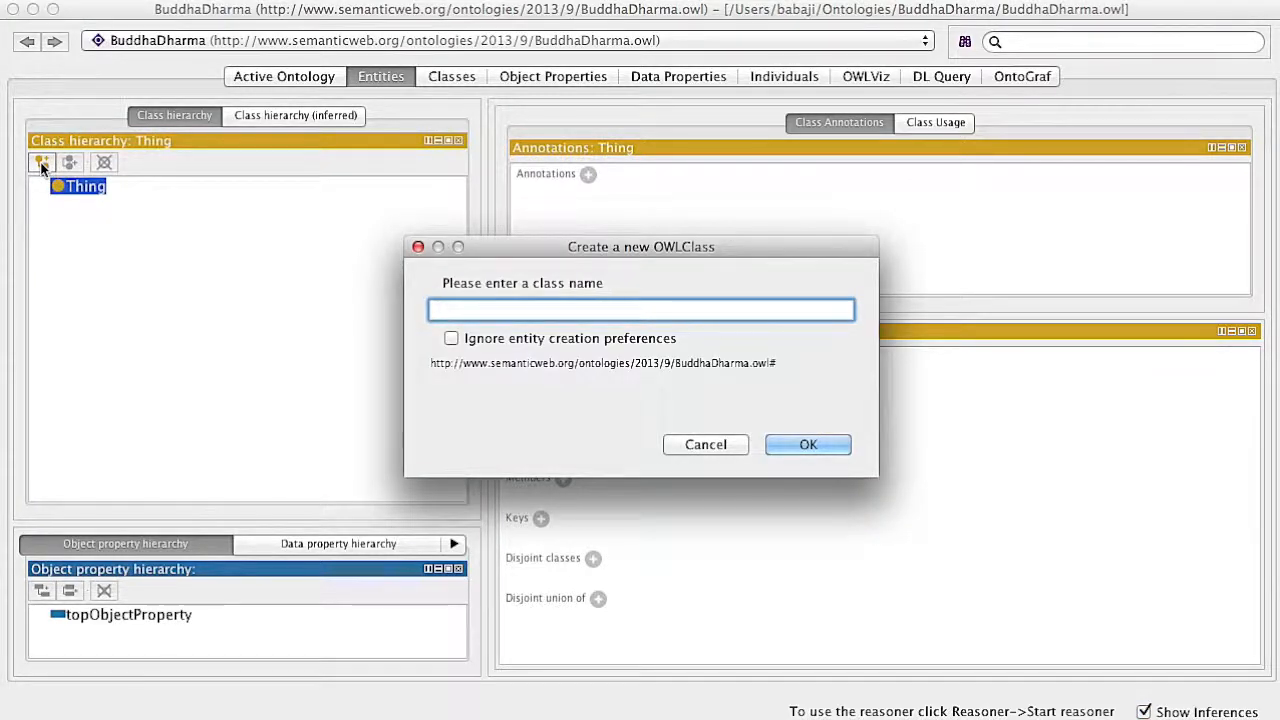
text(F)
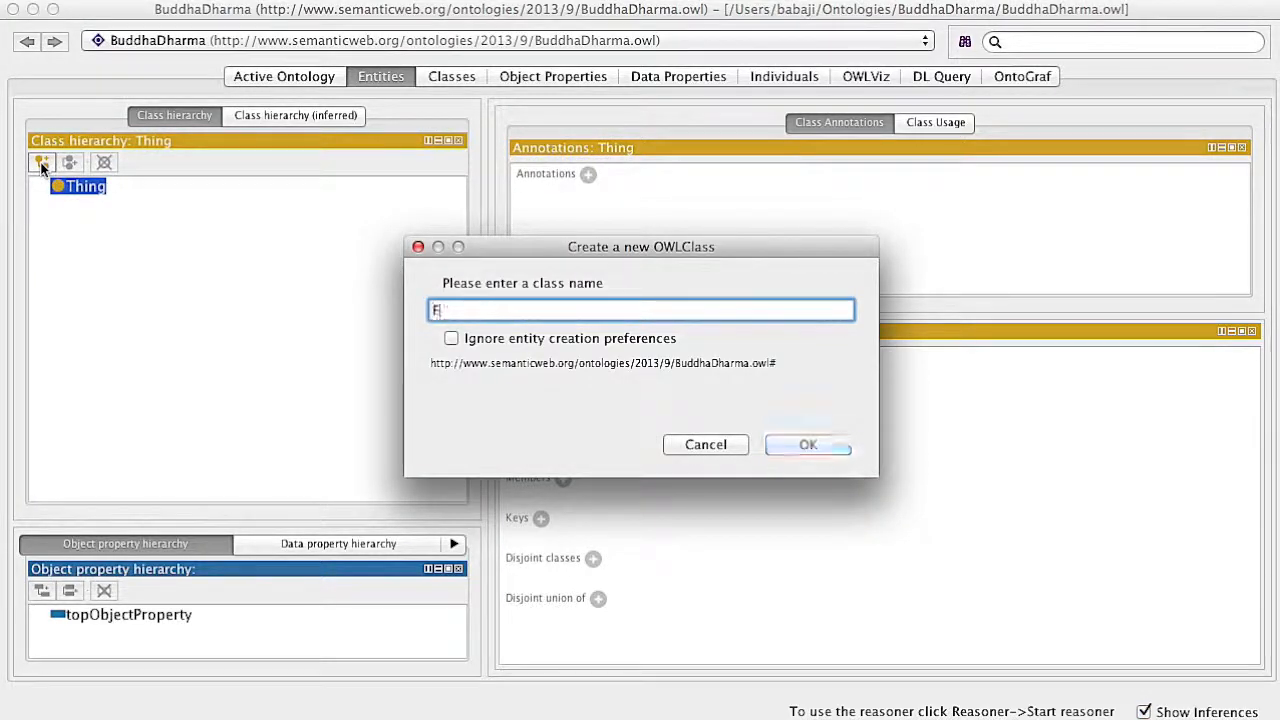
text(NT)
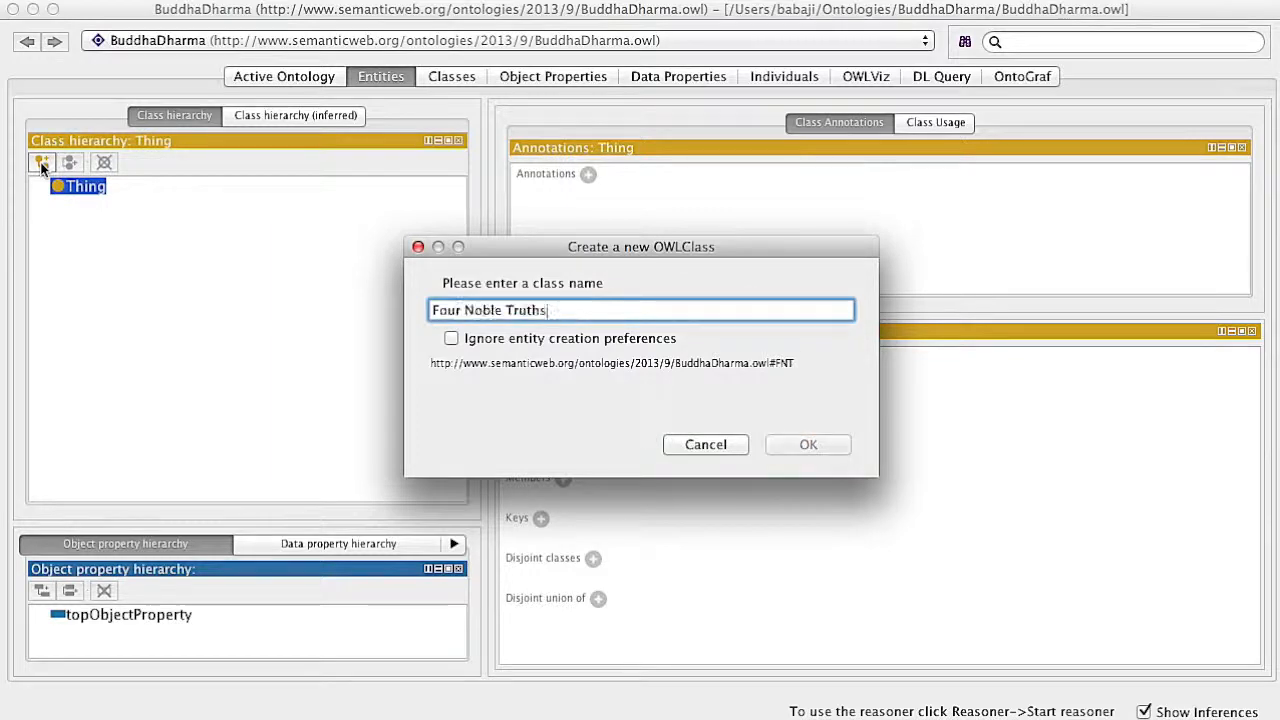
key(Return)
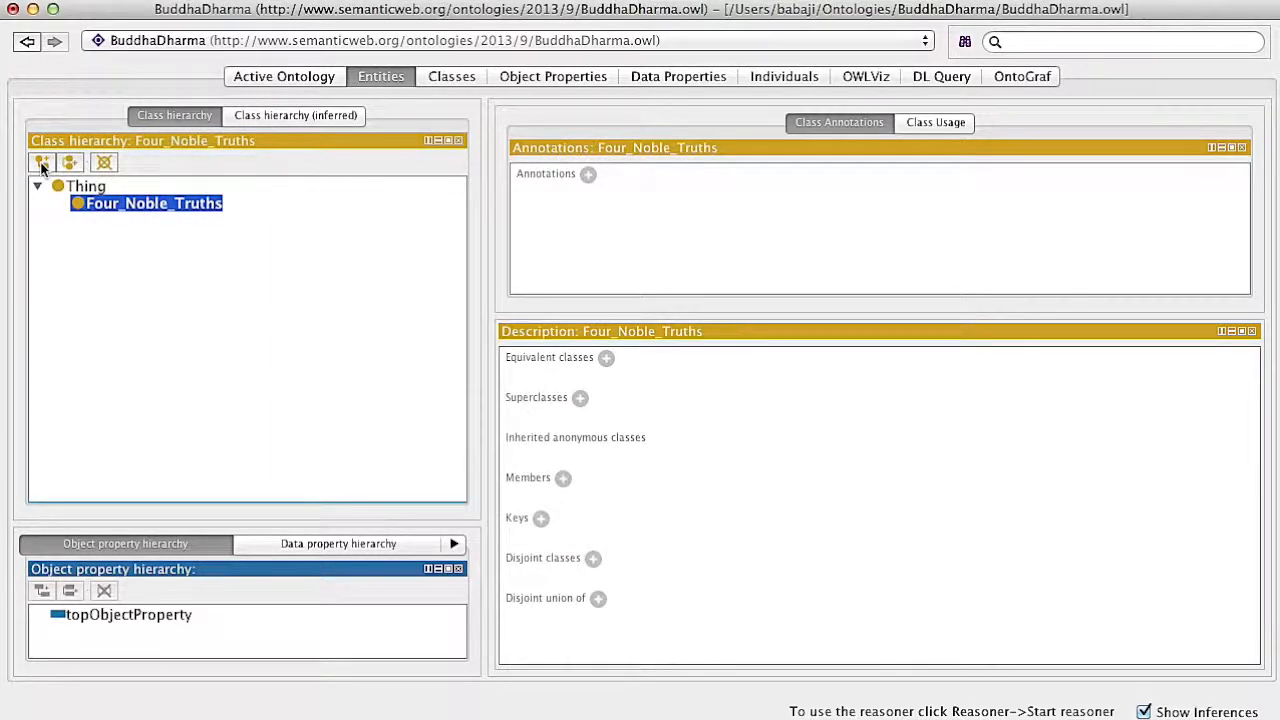
Create a class named First Noble Truth as a subclass of Four_Noble_Truths
click(42, 164)
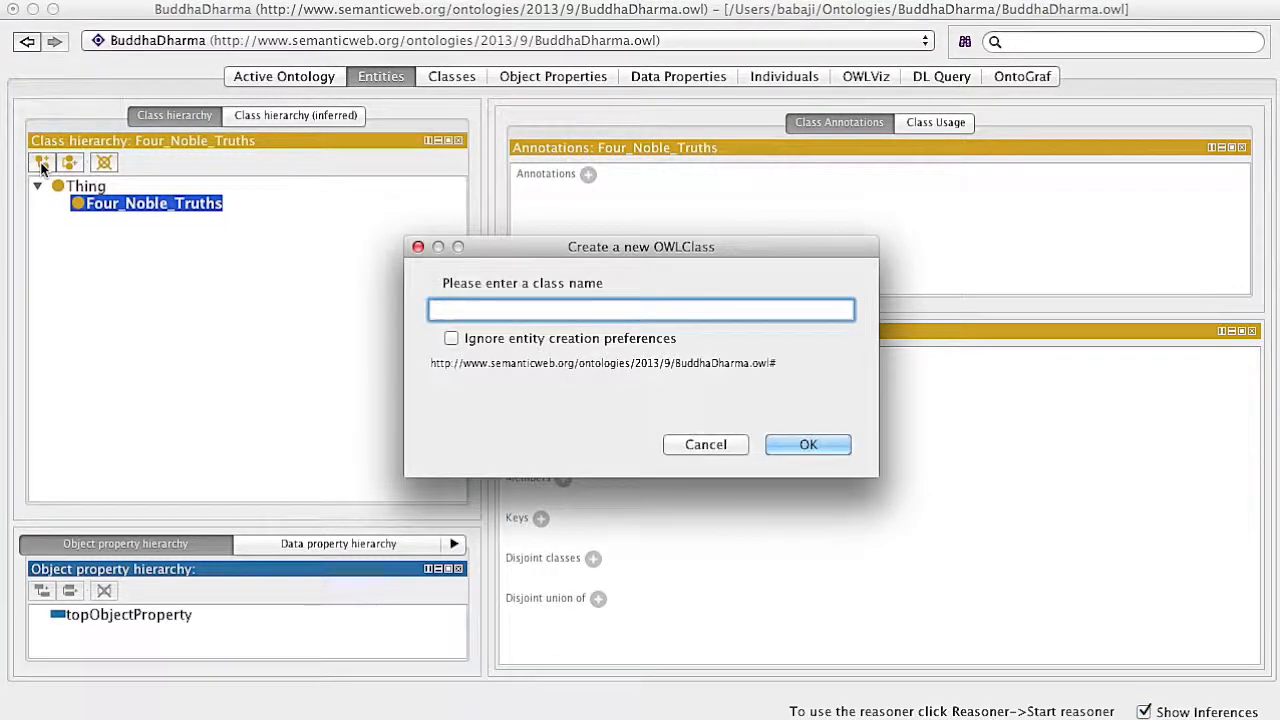
text(1NT)
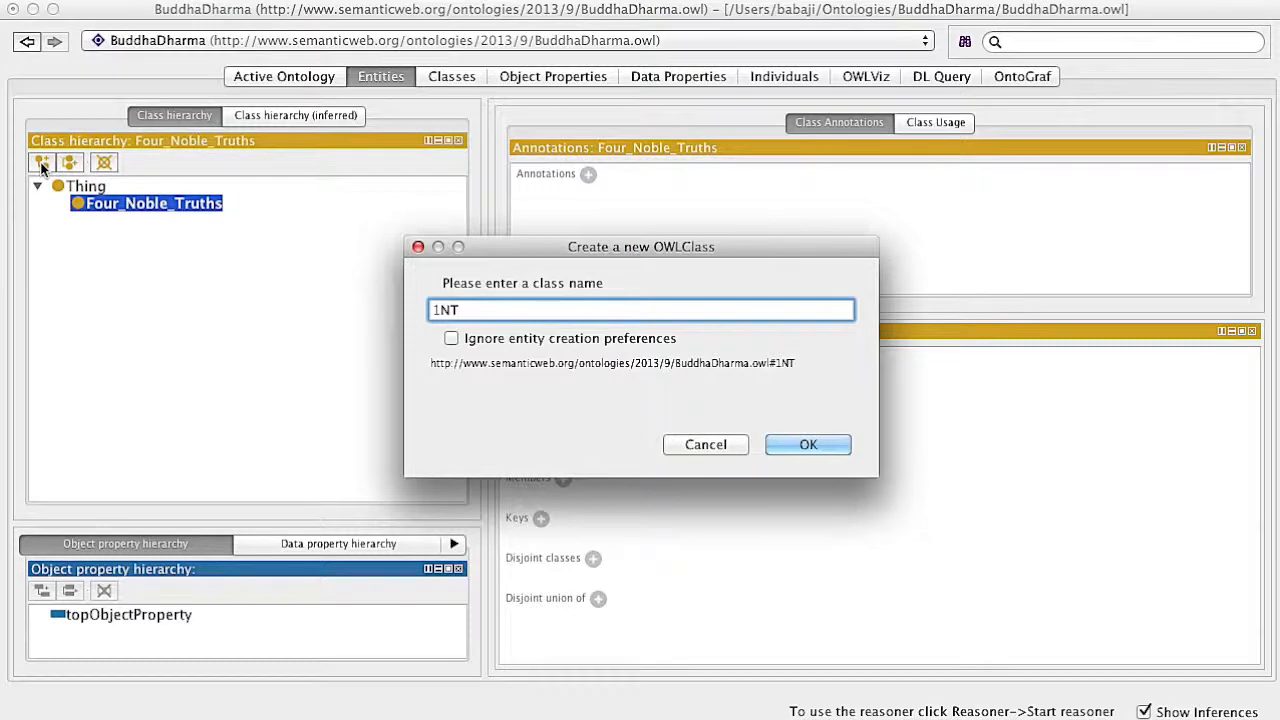
text(First Noble Truth)
key(Return)
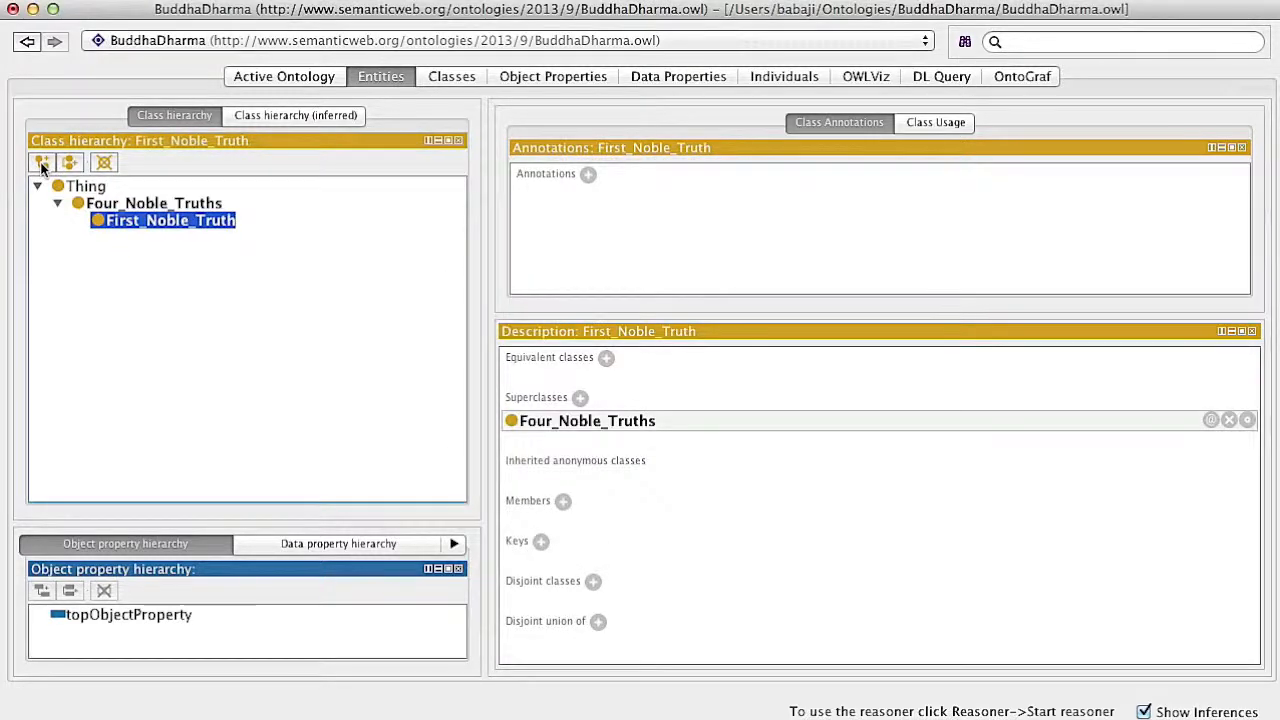
Add Second Noble Truth, Third Noble Truth and Fourth Noble Truth as sibling classes of First_Noble_Truth
click(69, 163)
text(Second Noble Truth)
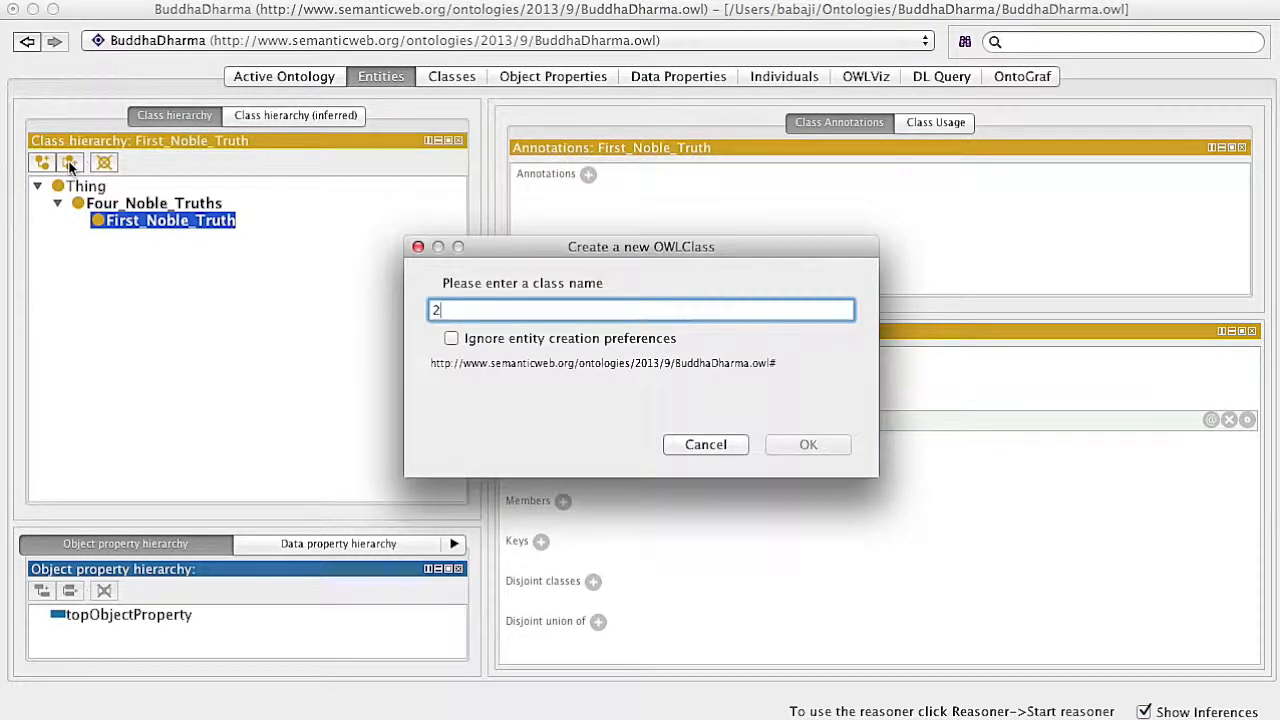
key(Return)
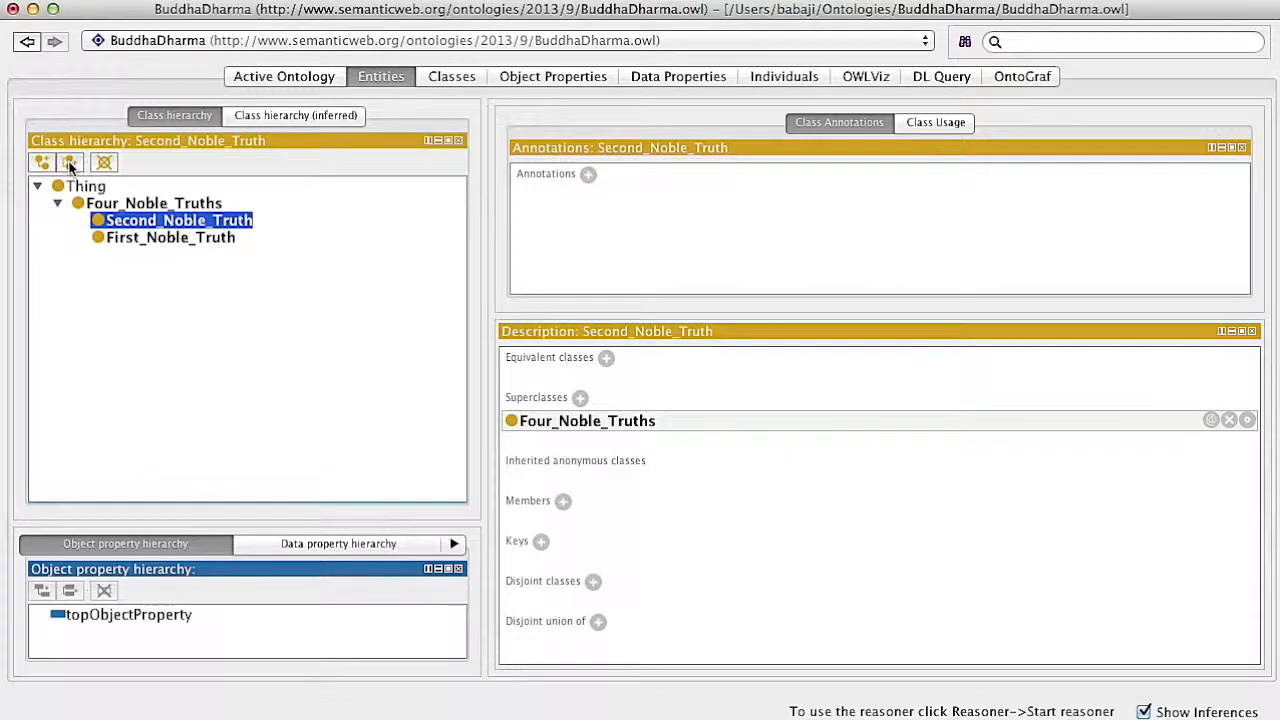
click(69, 163)
text(Third Noble Truth)
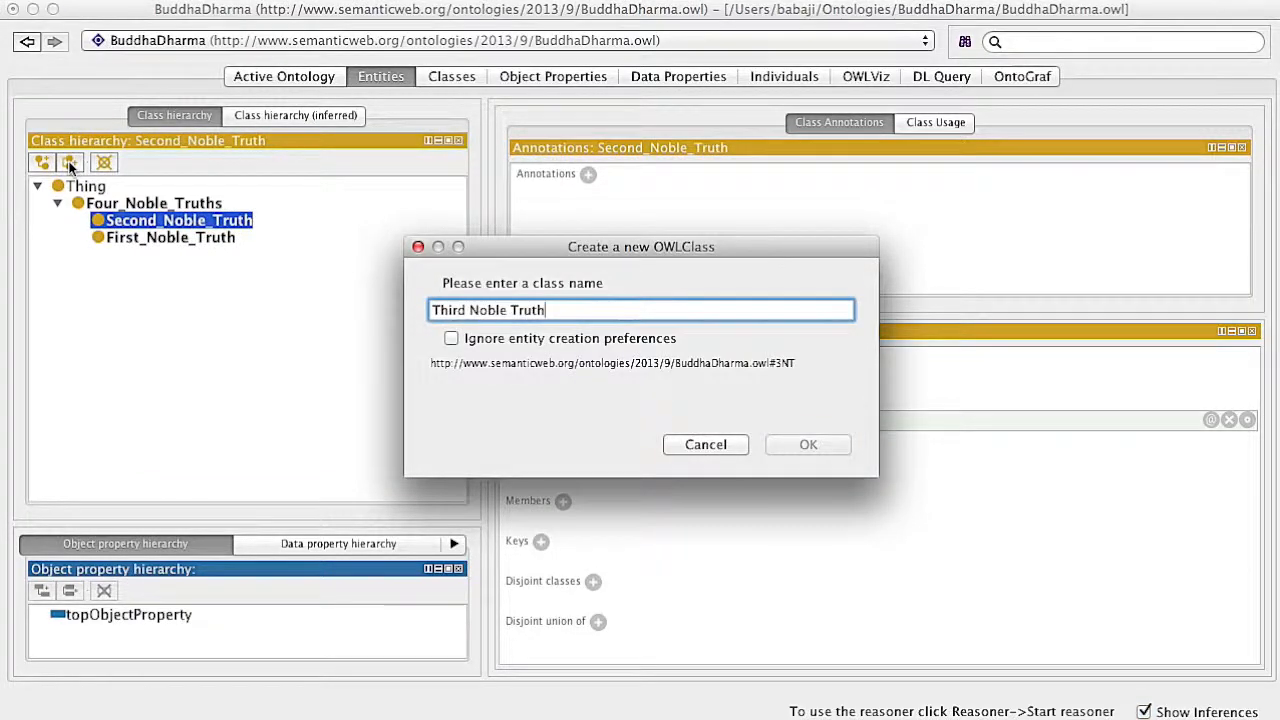
key(Return)
click(70, 163)
text(Fourth Noble Truth)
key(Return)
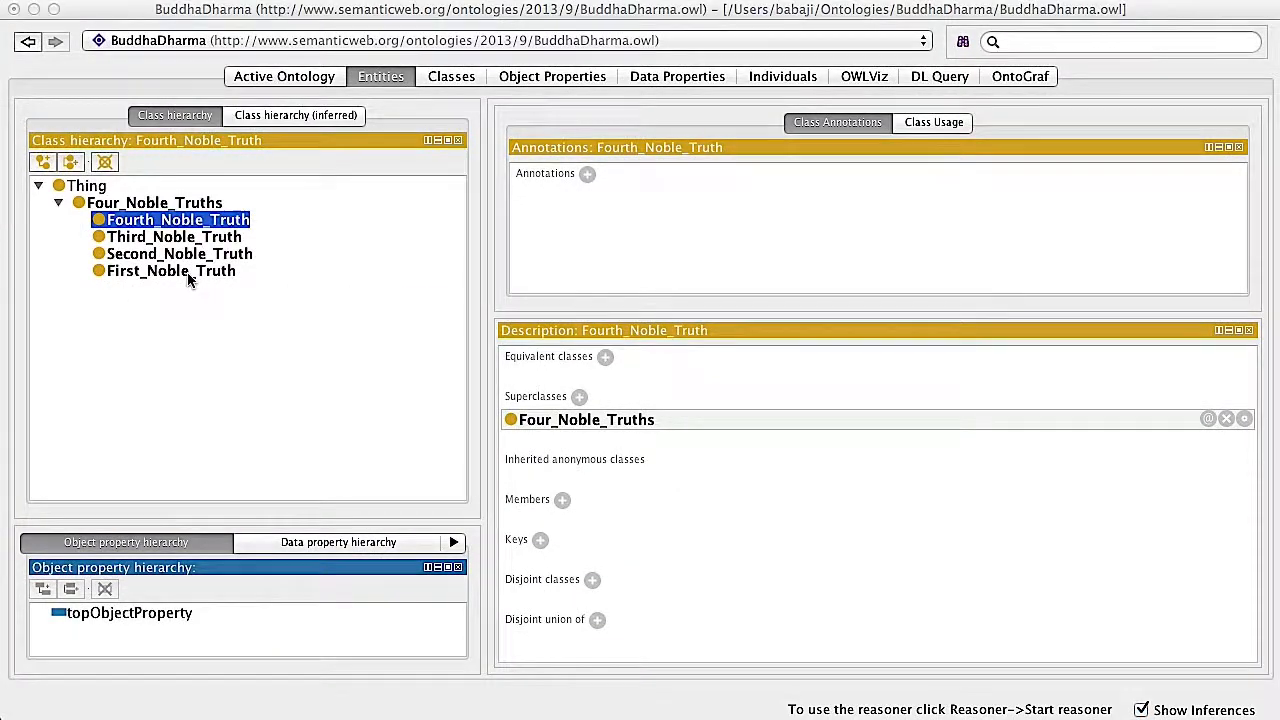
Annotate the First_Noble_Truth class with the comment "There is Suffering (dukkha)"
click(186, 276)
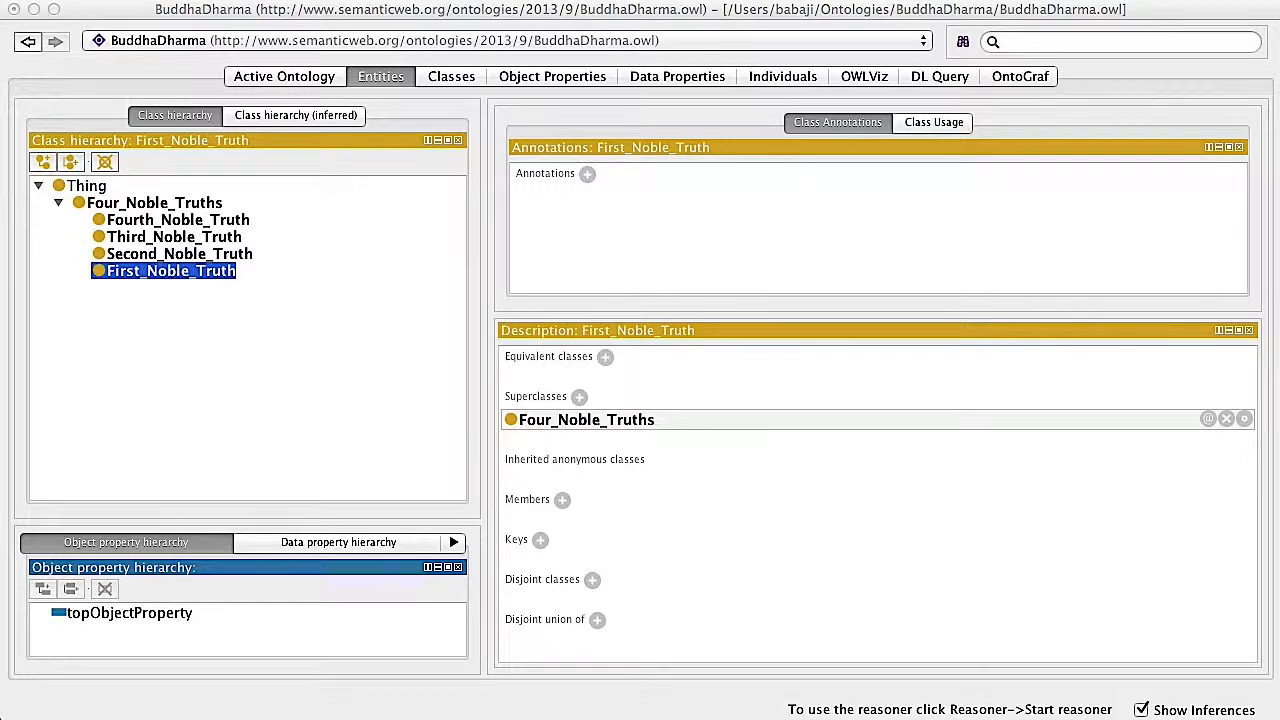
click(587, 174)
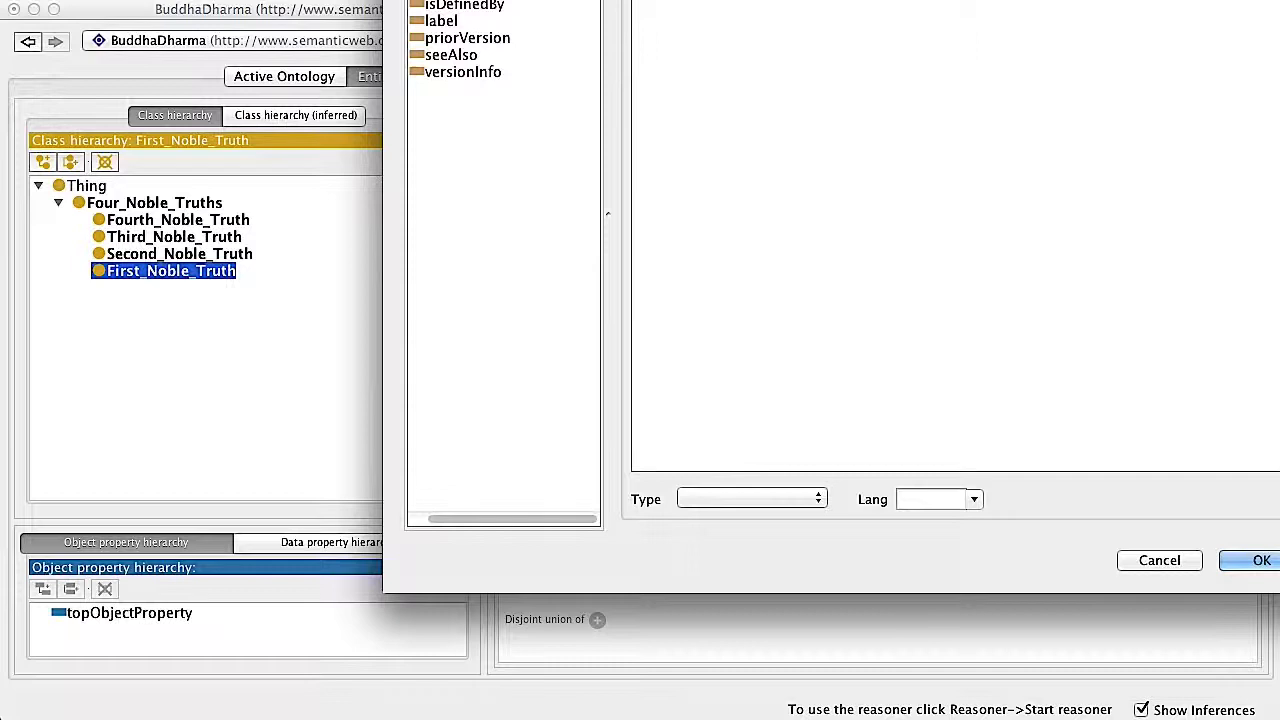
mouse_move(727, 0)
mouse_down()
mouse_move(617, 82)
mouse_move(578, 26)
mouse_up()
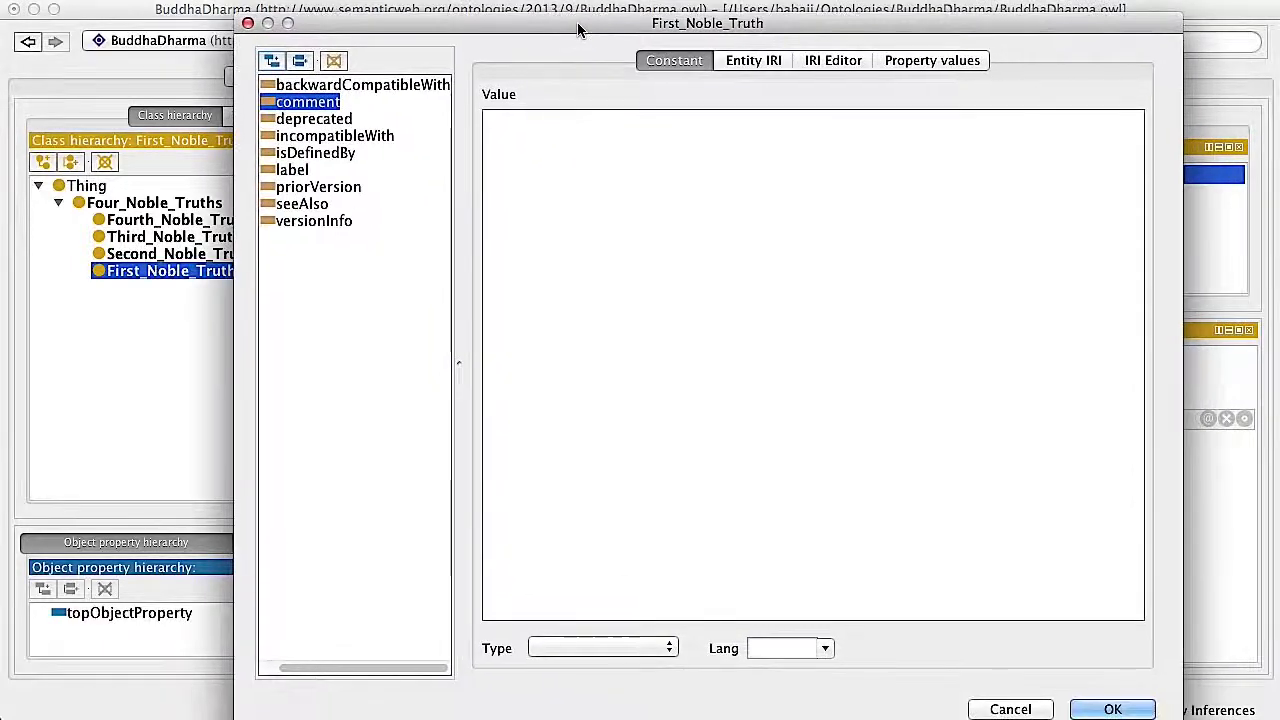
click(582, 246)
text(There is Suffering (dukkha))
click(1114, 706)
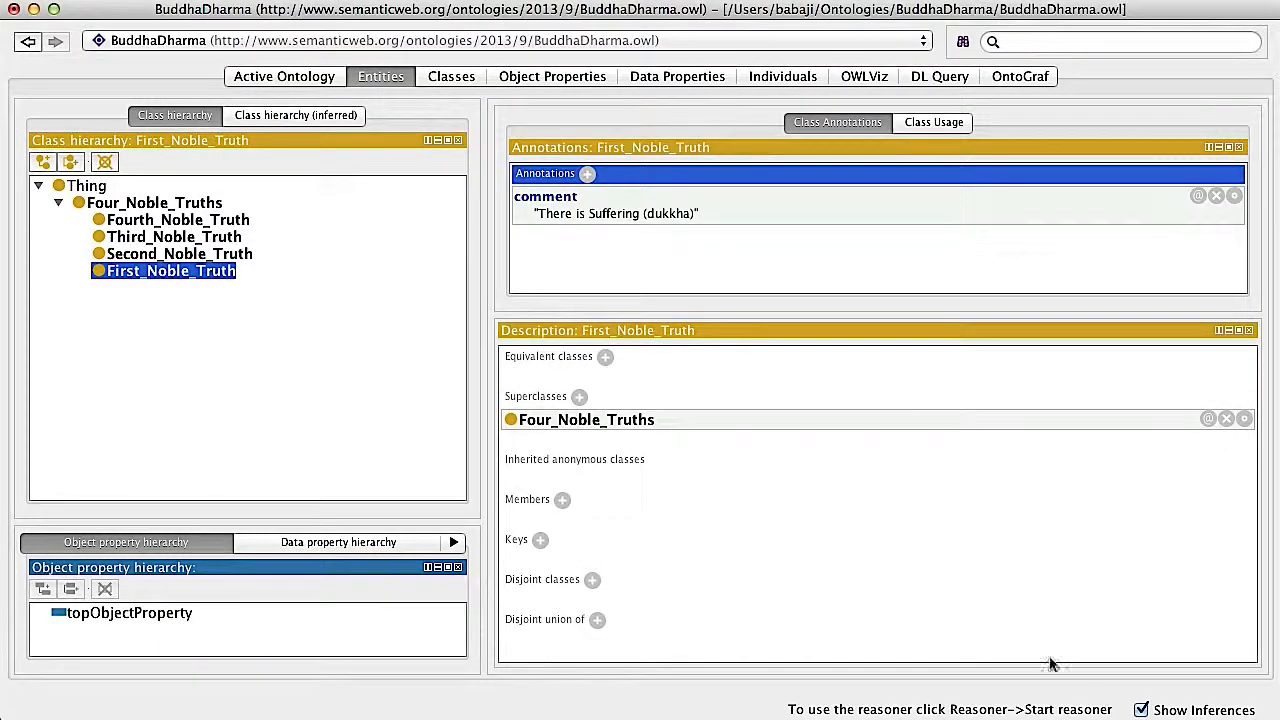
Annotate the Second_Noble_Truth class with the comment "The Source of Suffering"
click(130, 256)
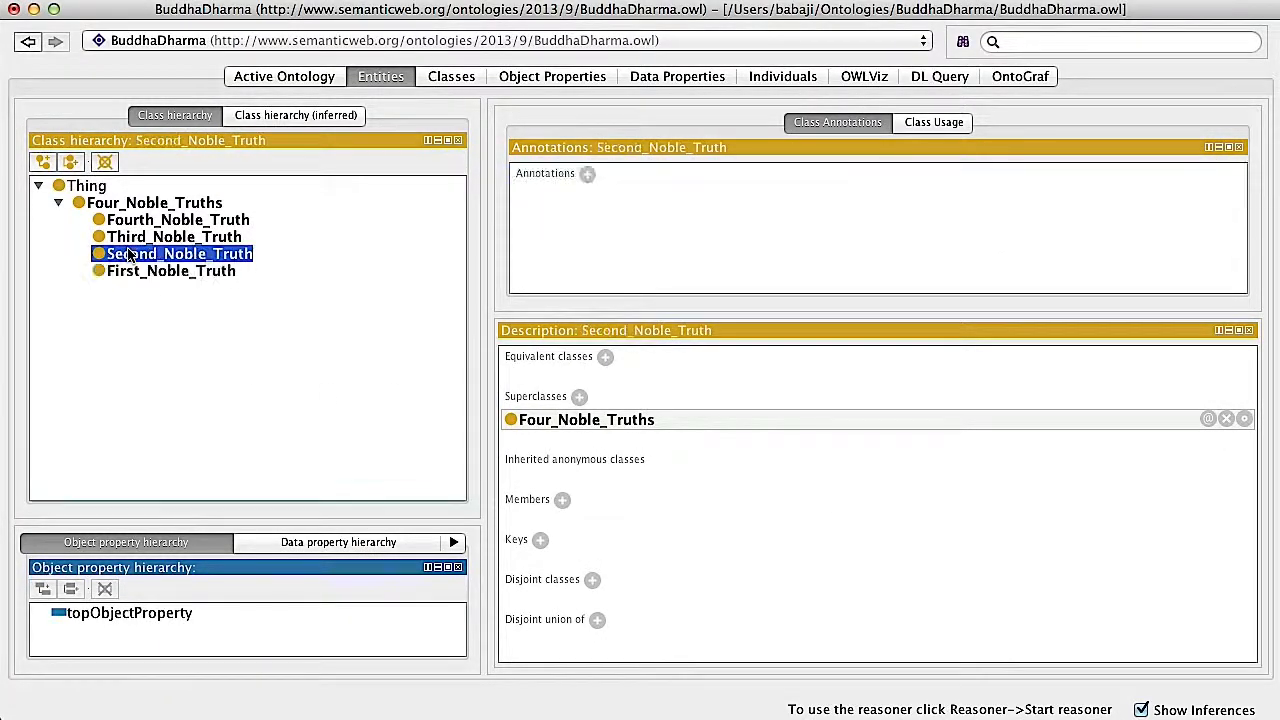
key(super+Tab)
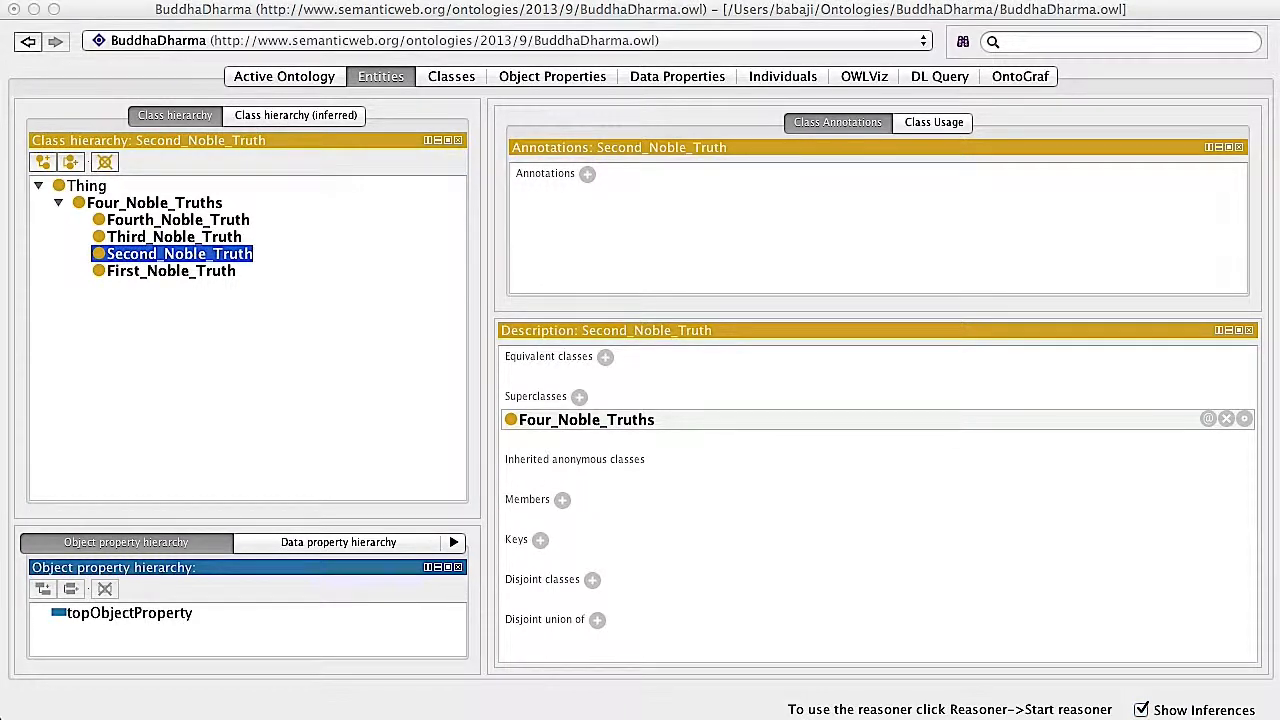
click(588, 173)
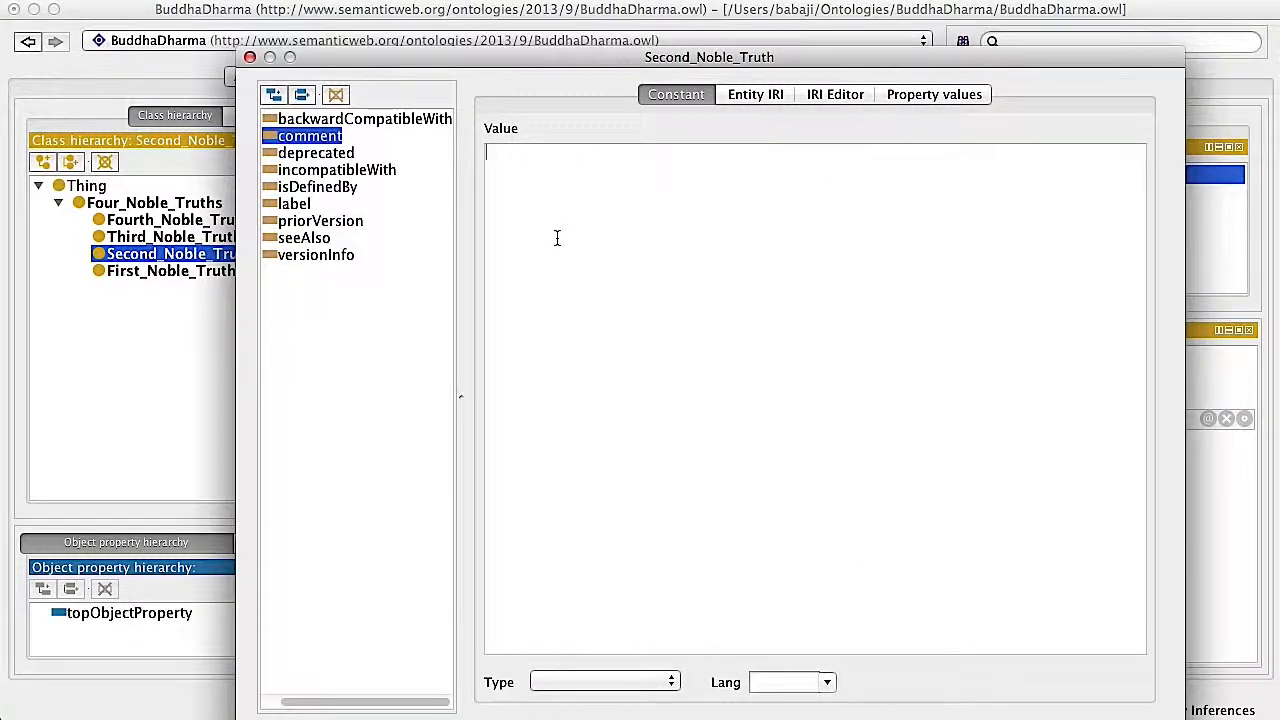
text(The Source of Suffering)
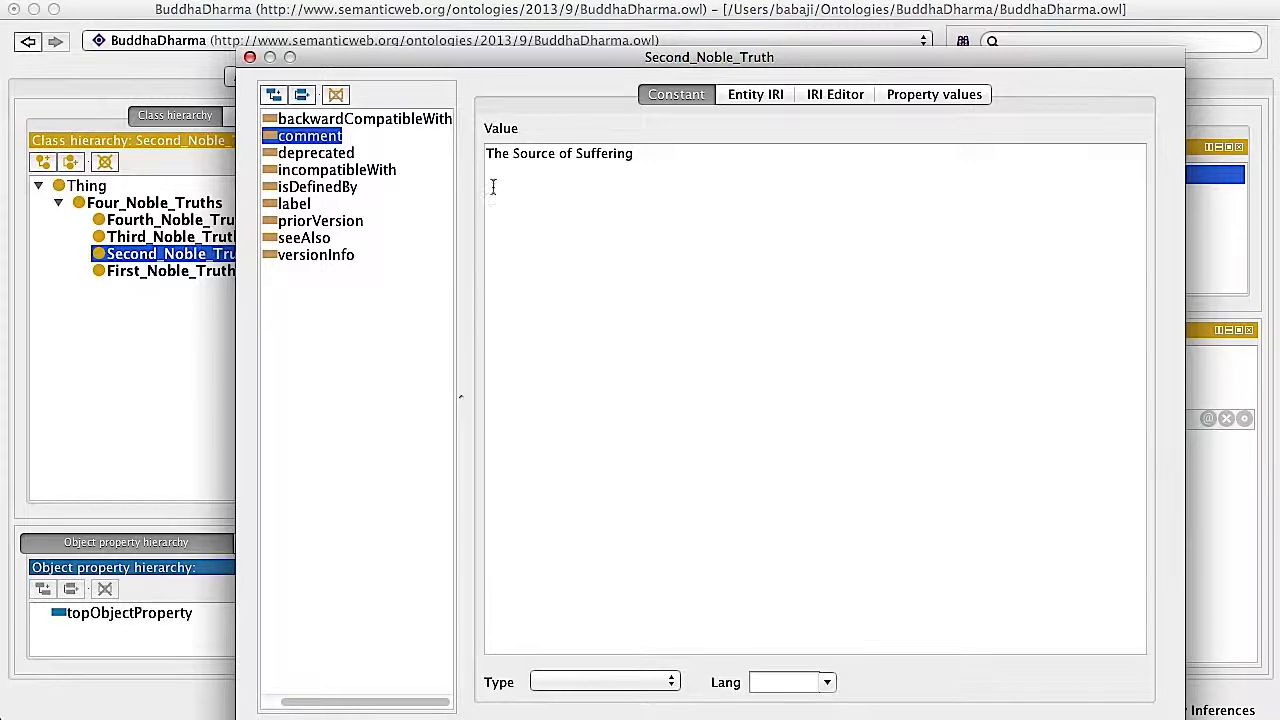
click(745, 718)
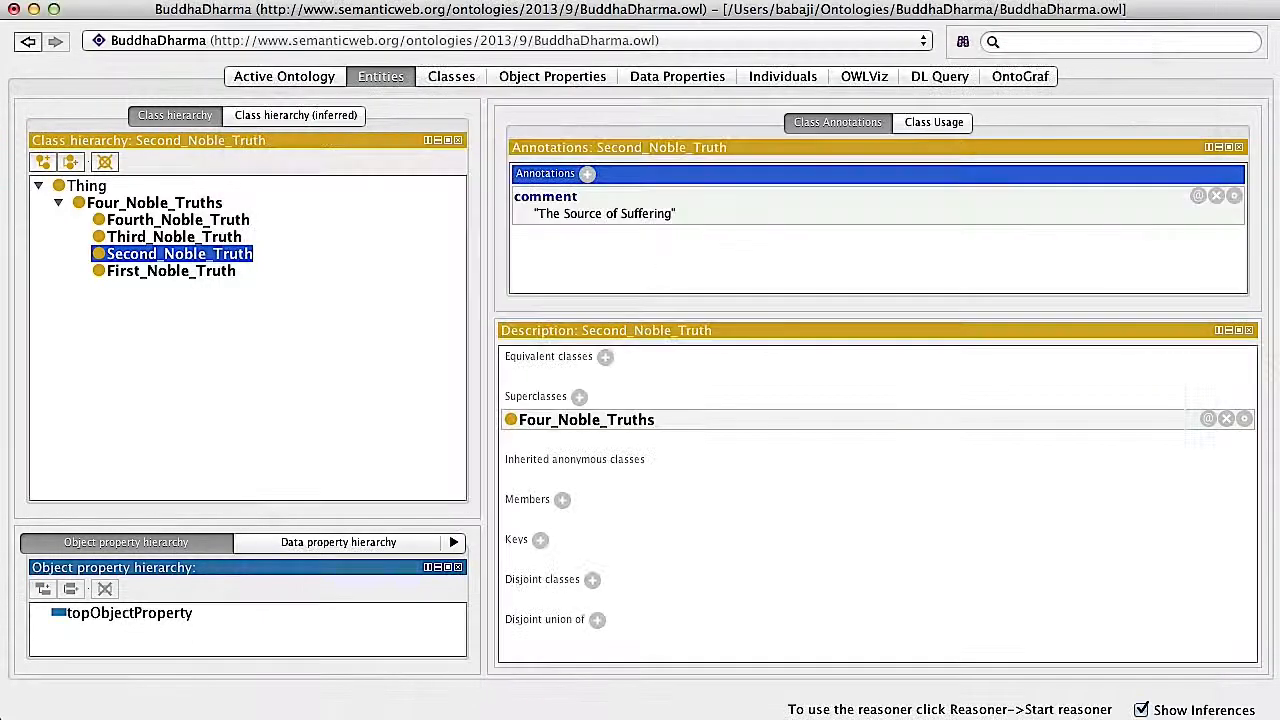
Annotate the Third_Noble_Truth class with the comment "The Cessation of Suffering"
click(140, 238)
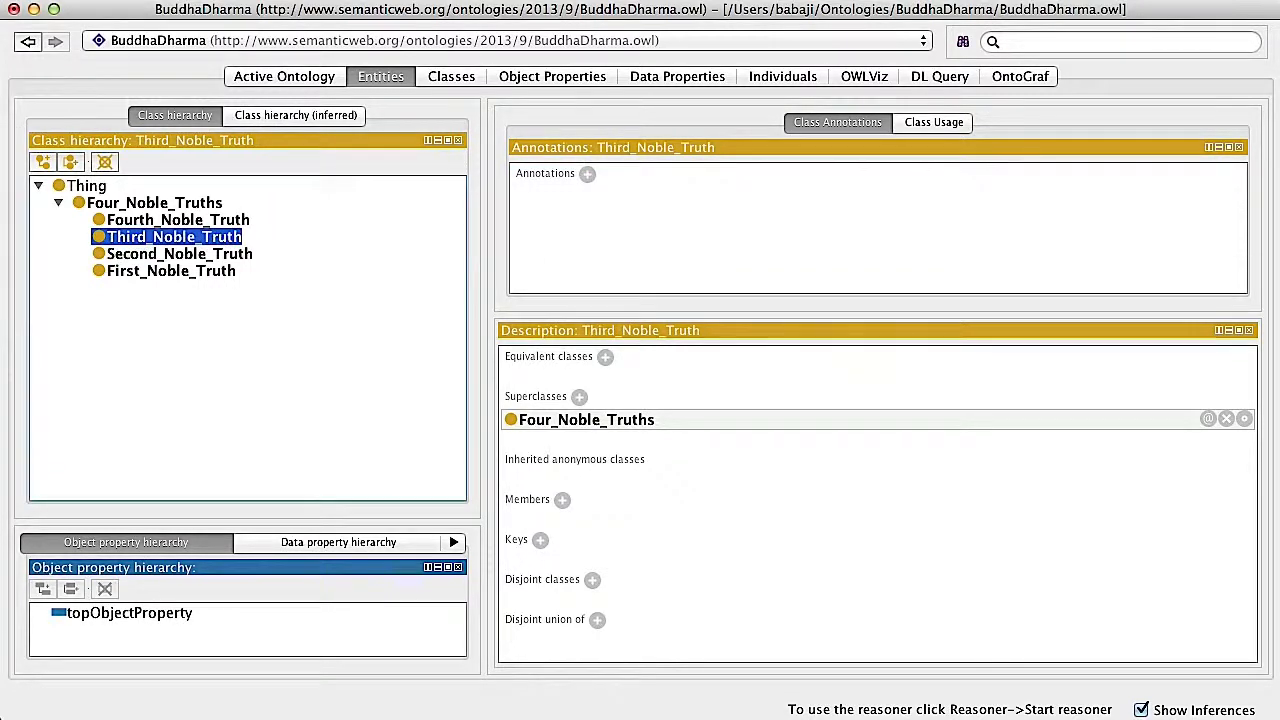
click(587, 174)
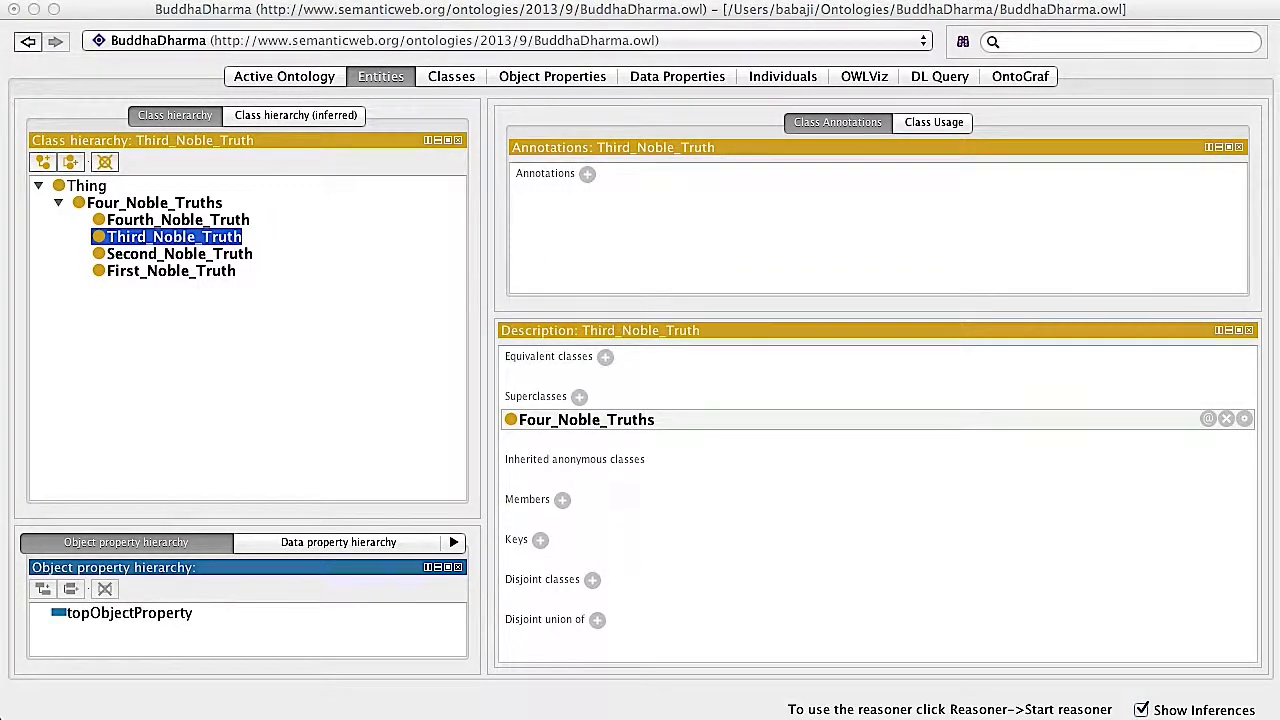
click(586, 173)
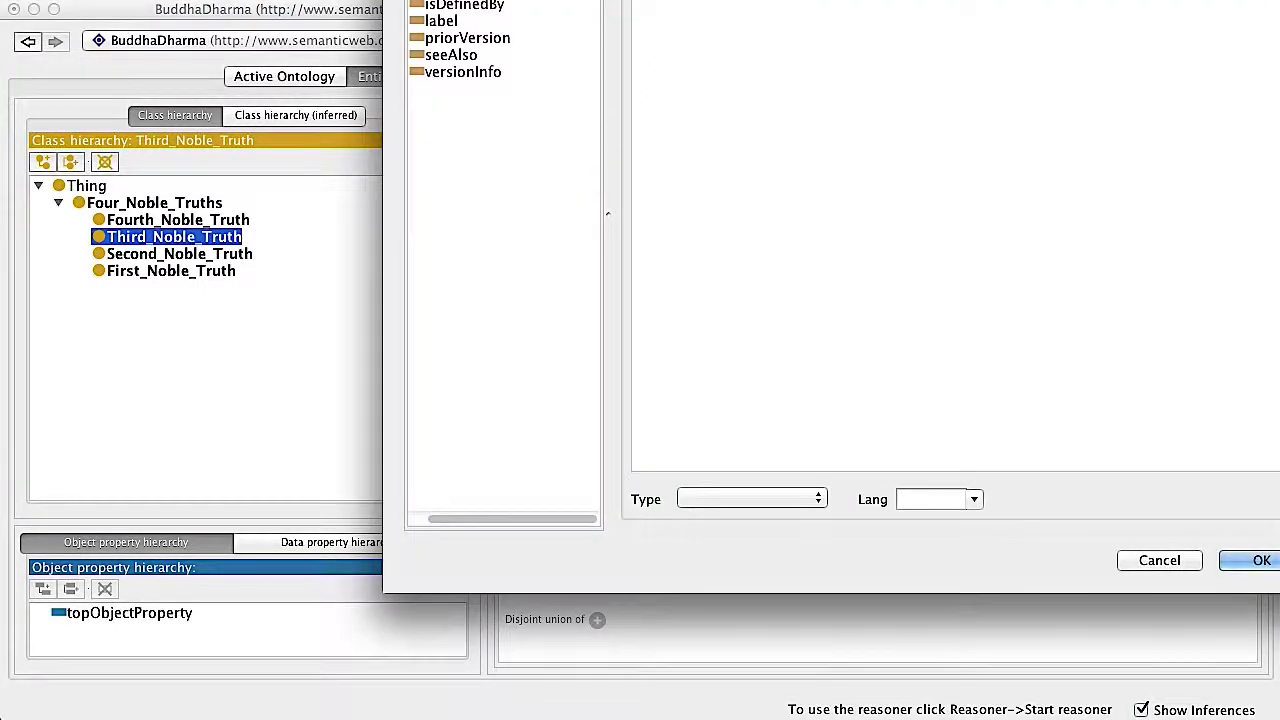
mouse_move(753, 0)
mouse_down()
mouse_move(633, 0)
mouse_move(601, 20)
mouse_up()
click(519, 174)
text(The Cessation of Suffering)
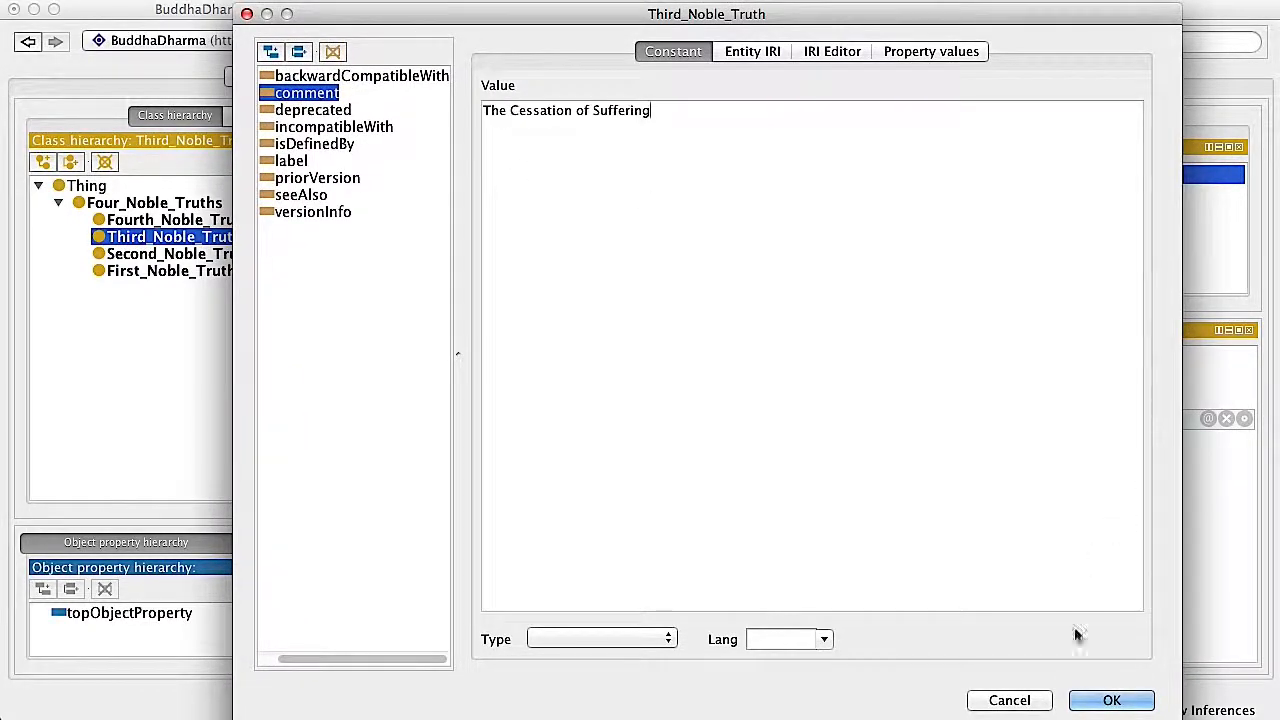
click(1100, 700)
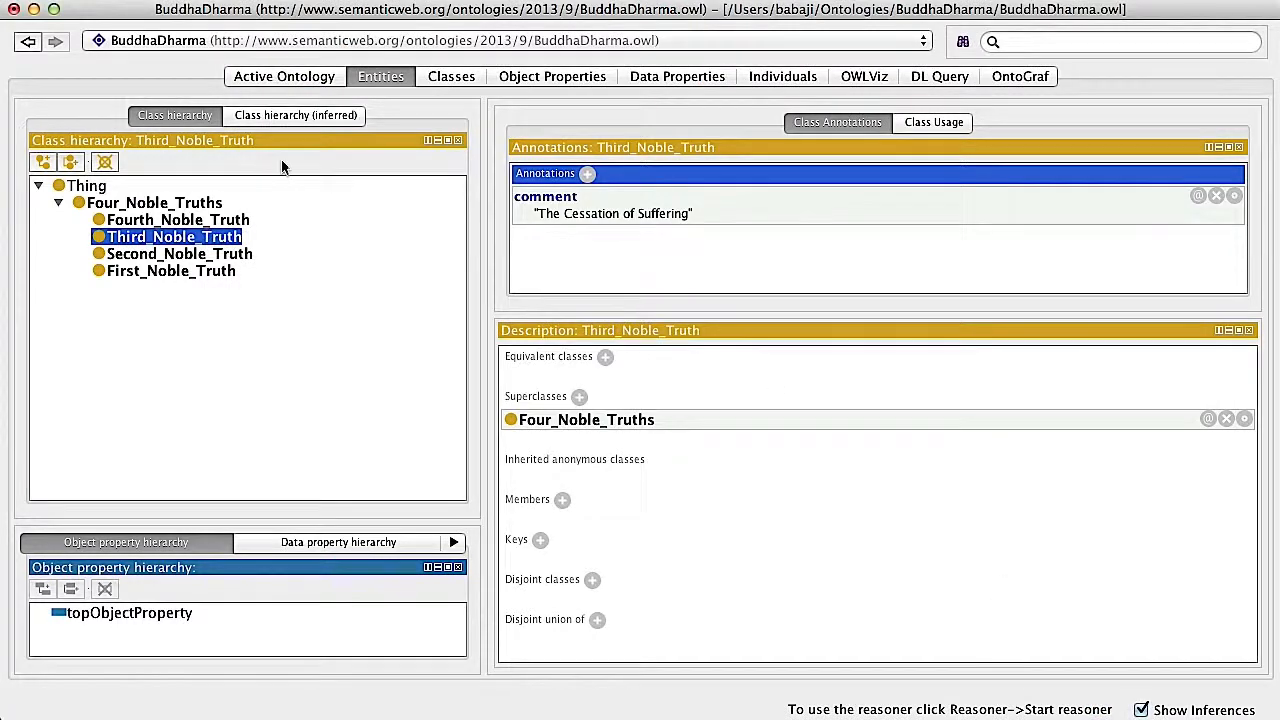
Annotate the Fourth_Noble_Truth class with the comment "The Path to the Cessation of Suffering"
click(145, 220)
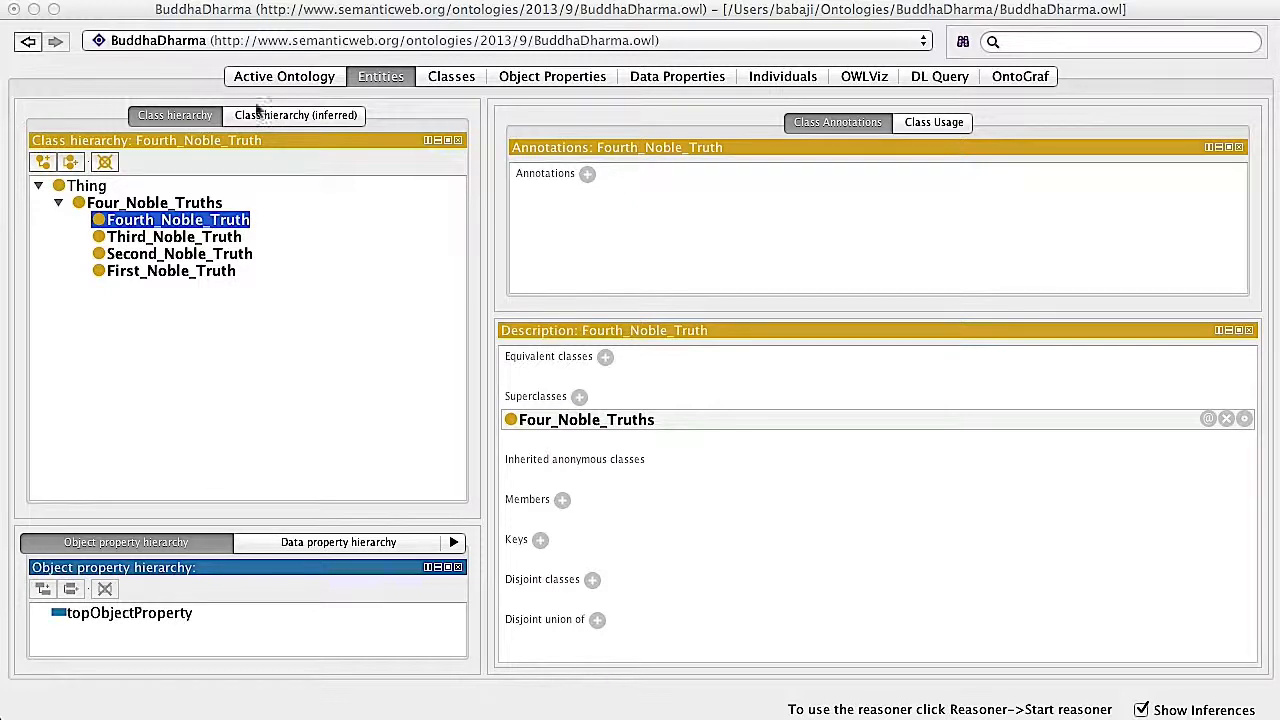
click(587, 174)
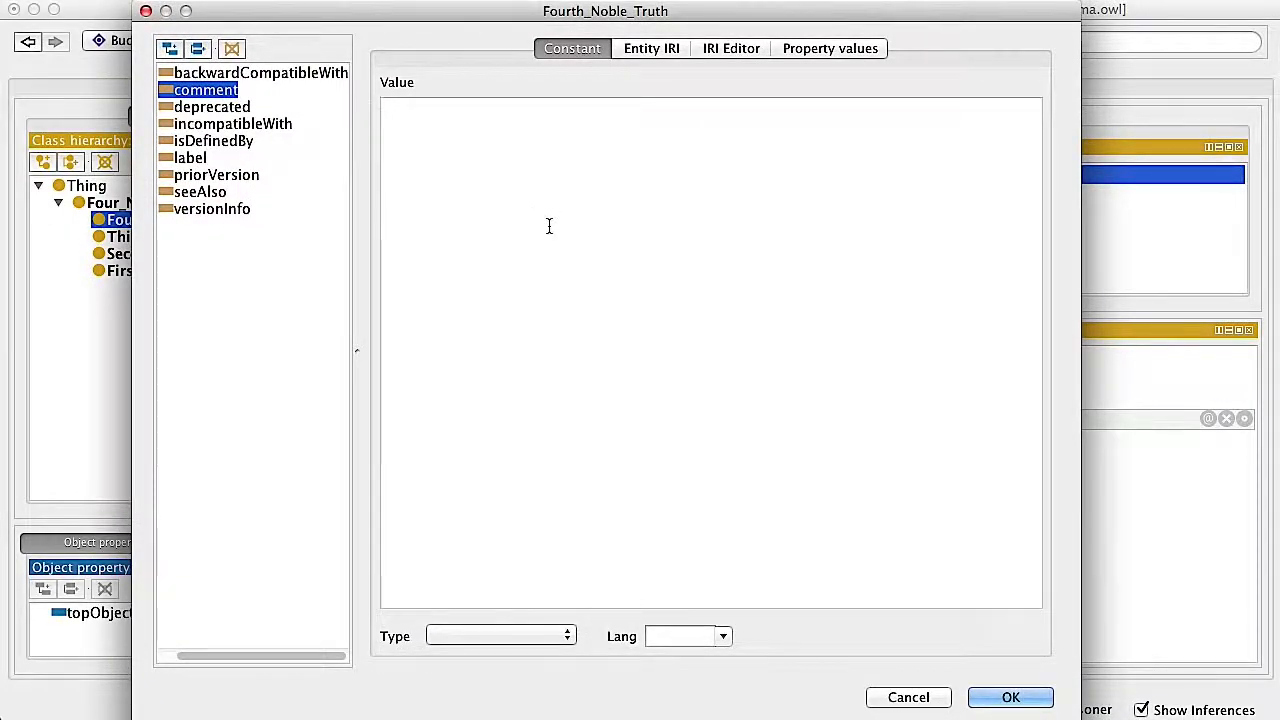
text(The Path to the Cessation of Suffering)
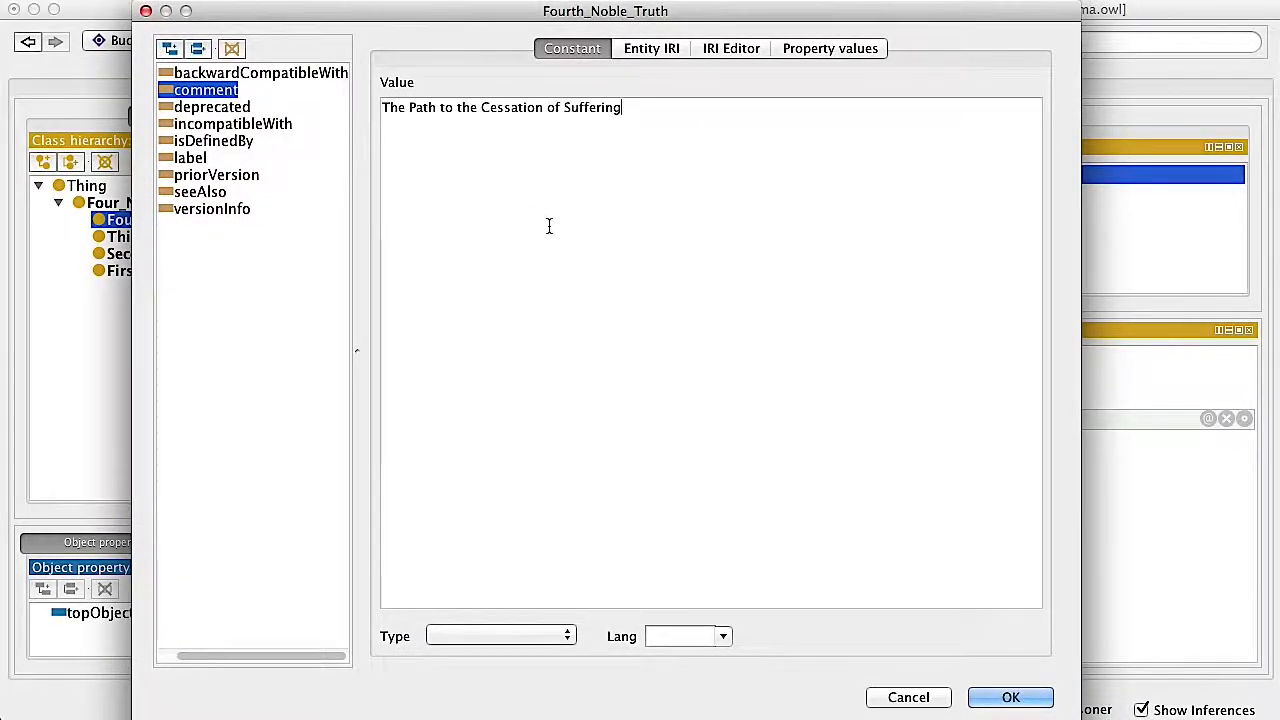
click(1012, 698)
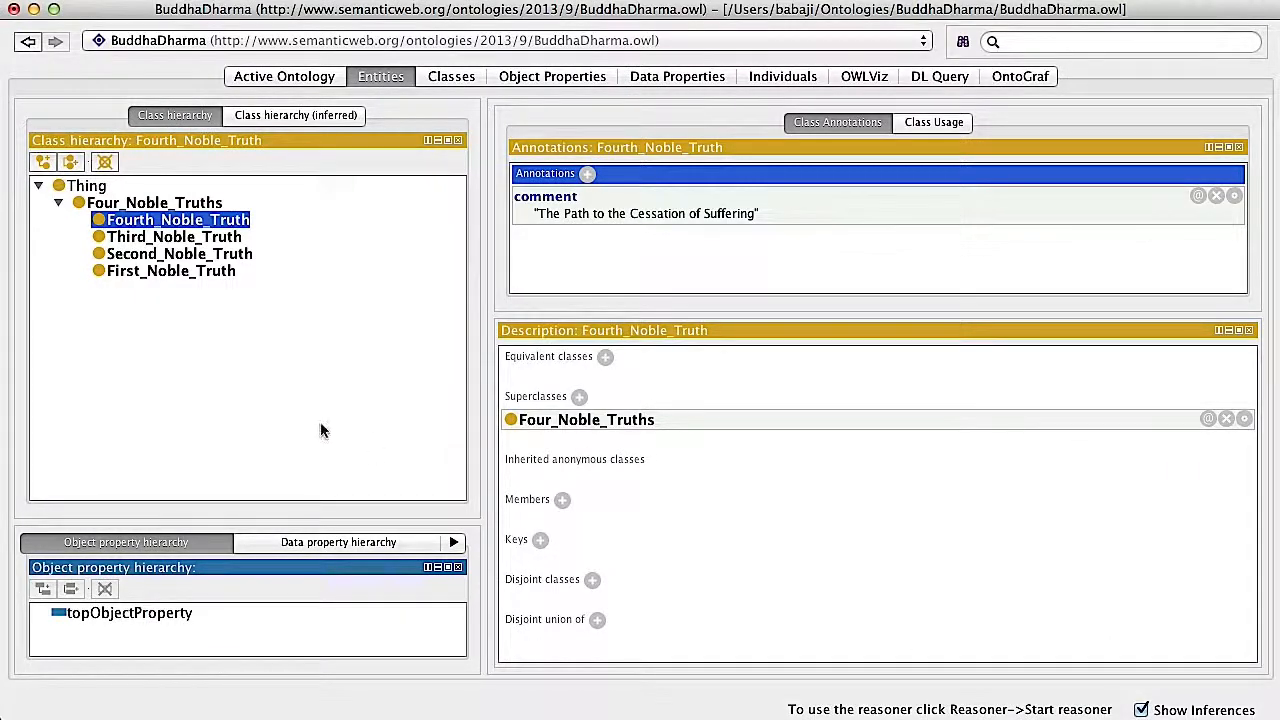
Collapse Four_Noble_Truths in the class hierarchy and add Noble_Eightfold_Path as its sibling class
click(59, 203)
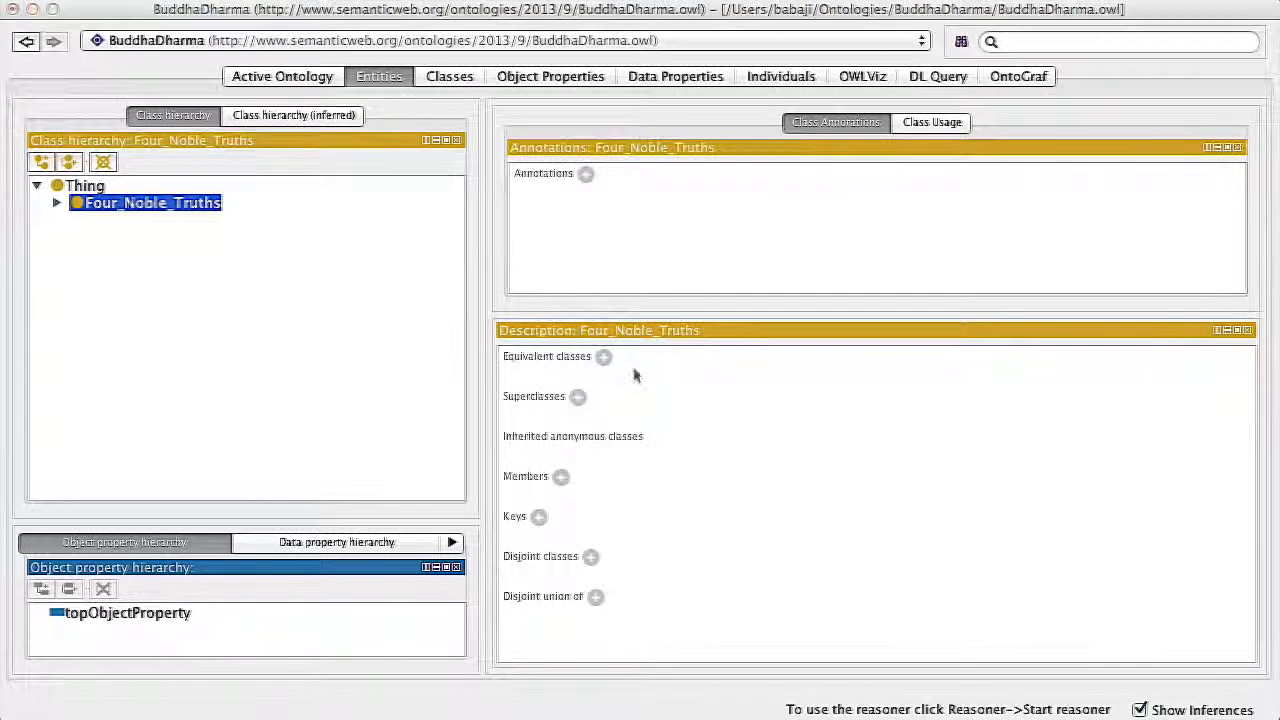
click(68, 164)
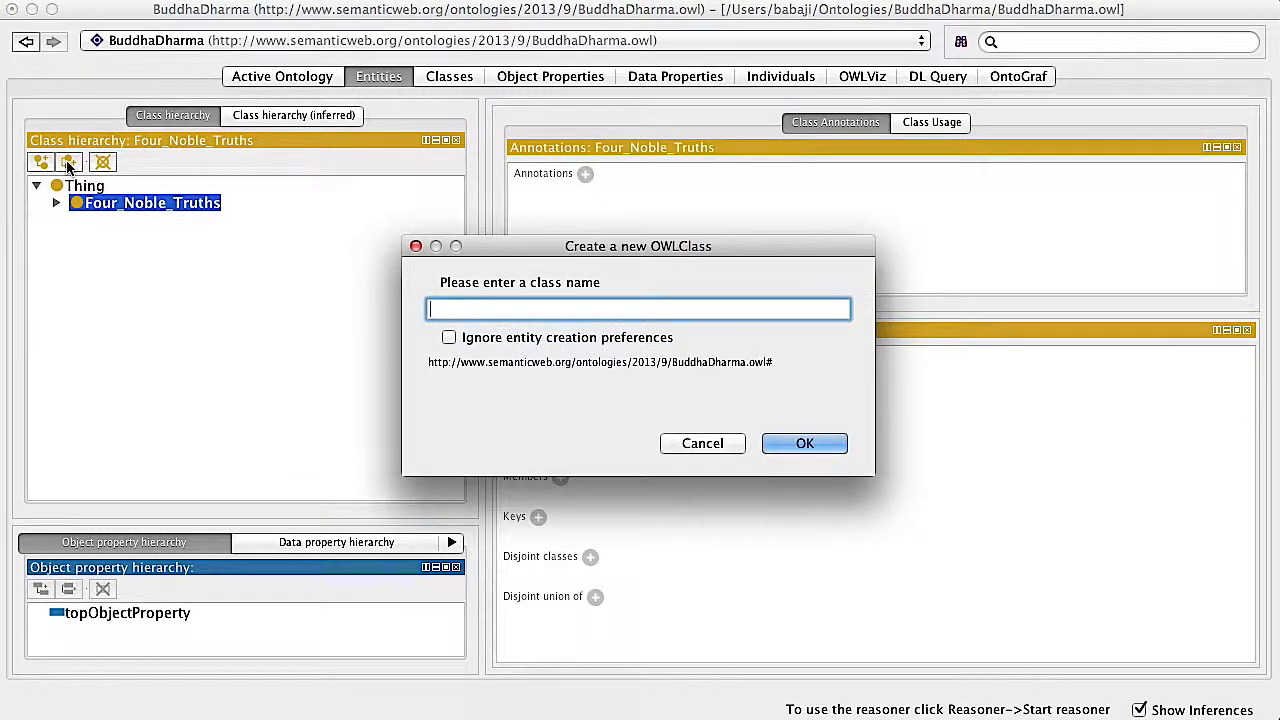
text(N8)
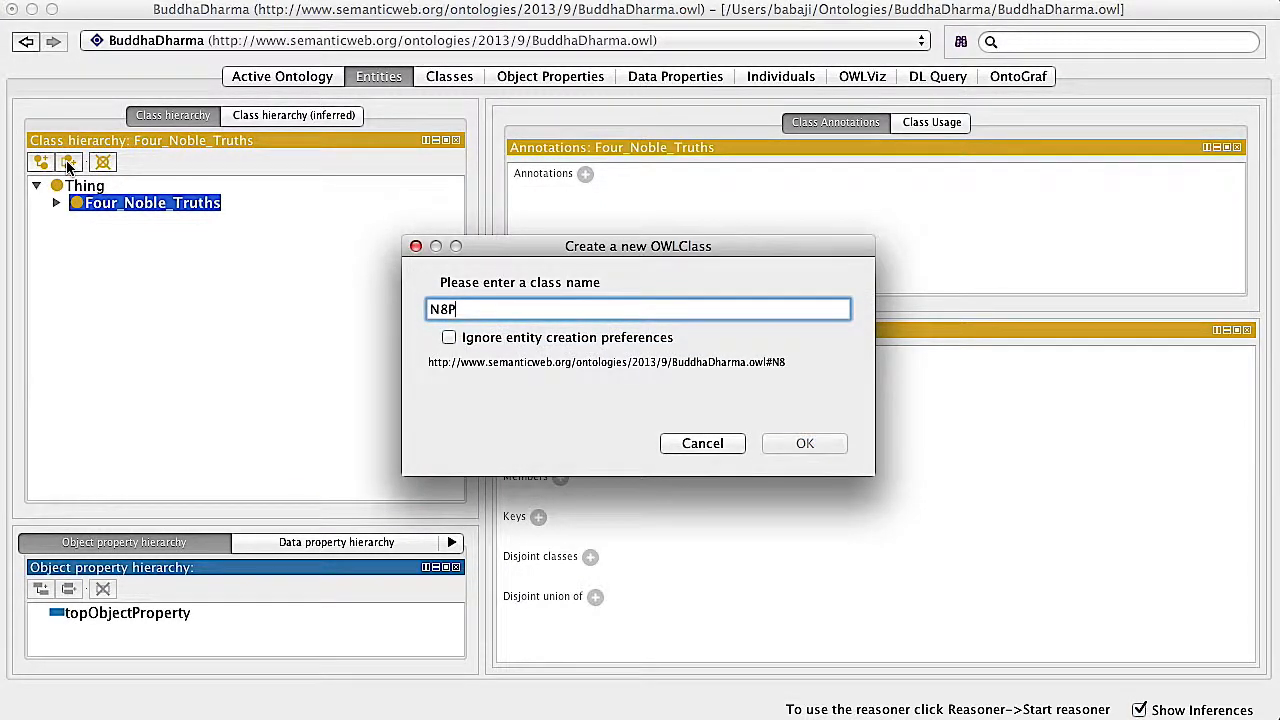
text(Path)
key(Return)
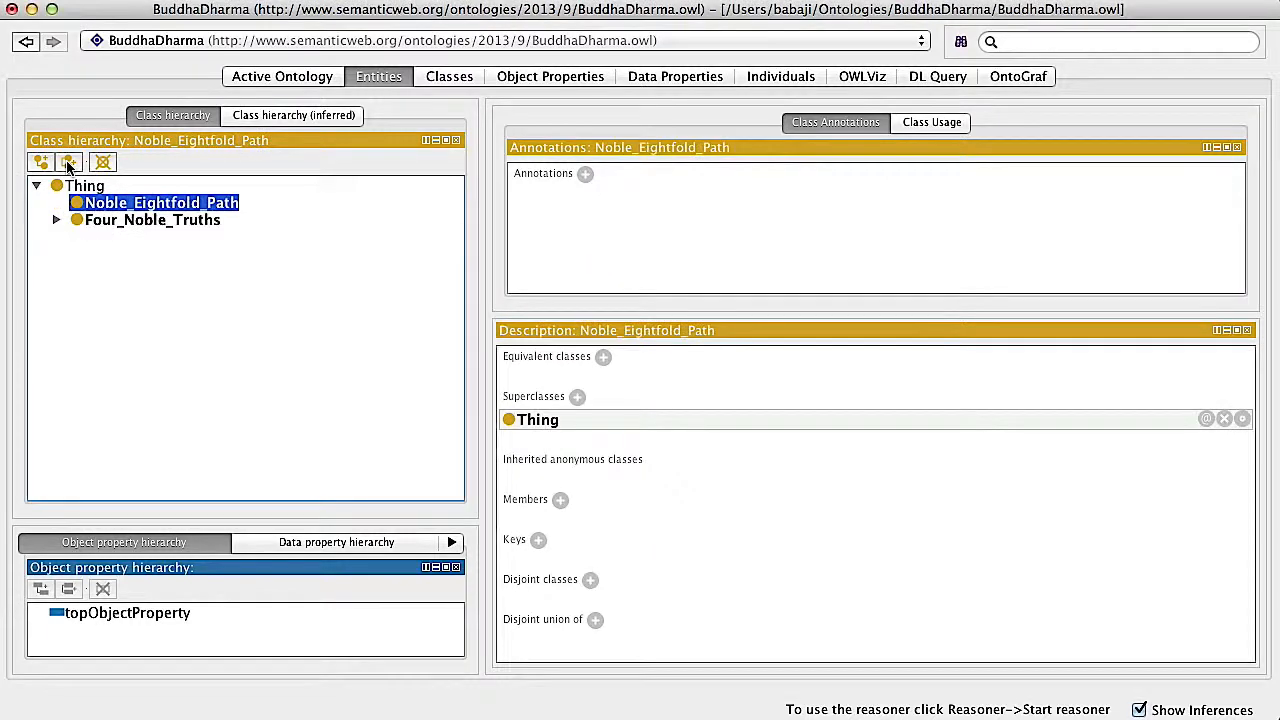
Add the subclass Right View under Noble_Eightfold_Path, plus Right Resolve as its sibling class
click(41, 163)
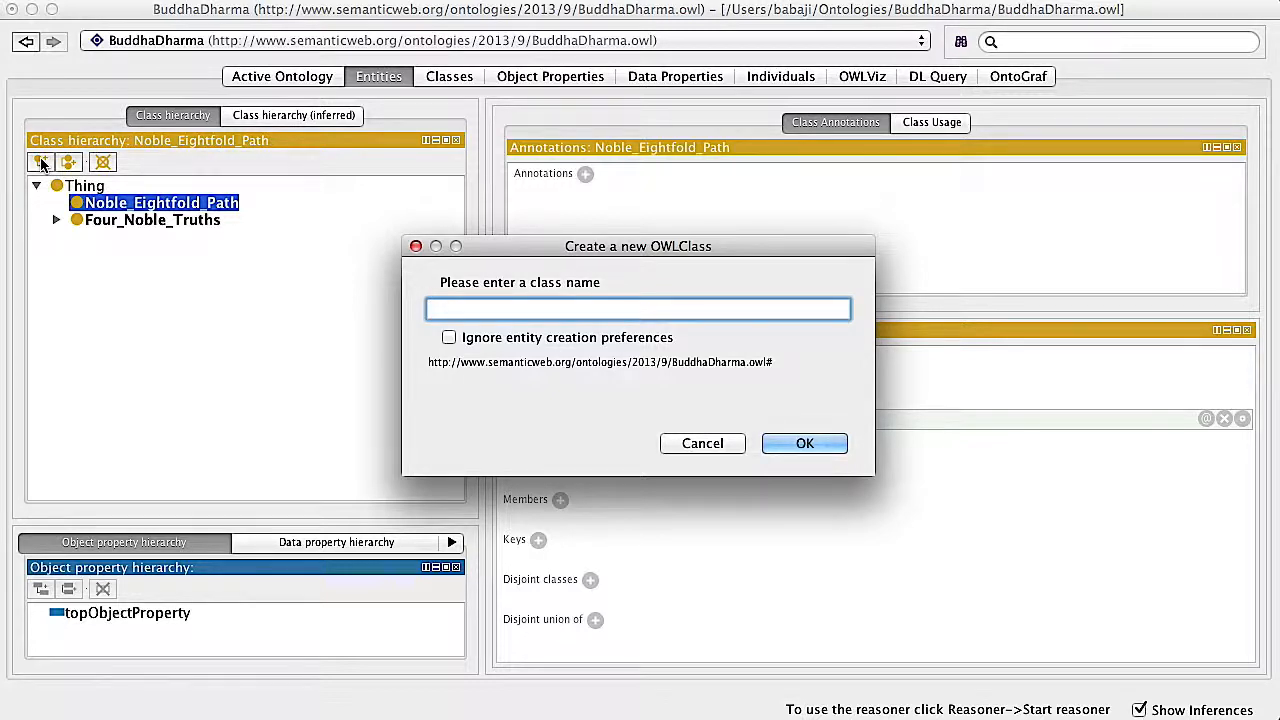
text(Right View)
key(Return)
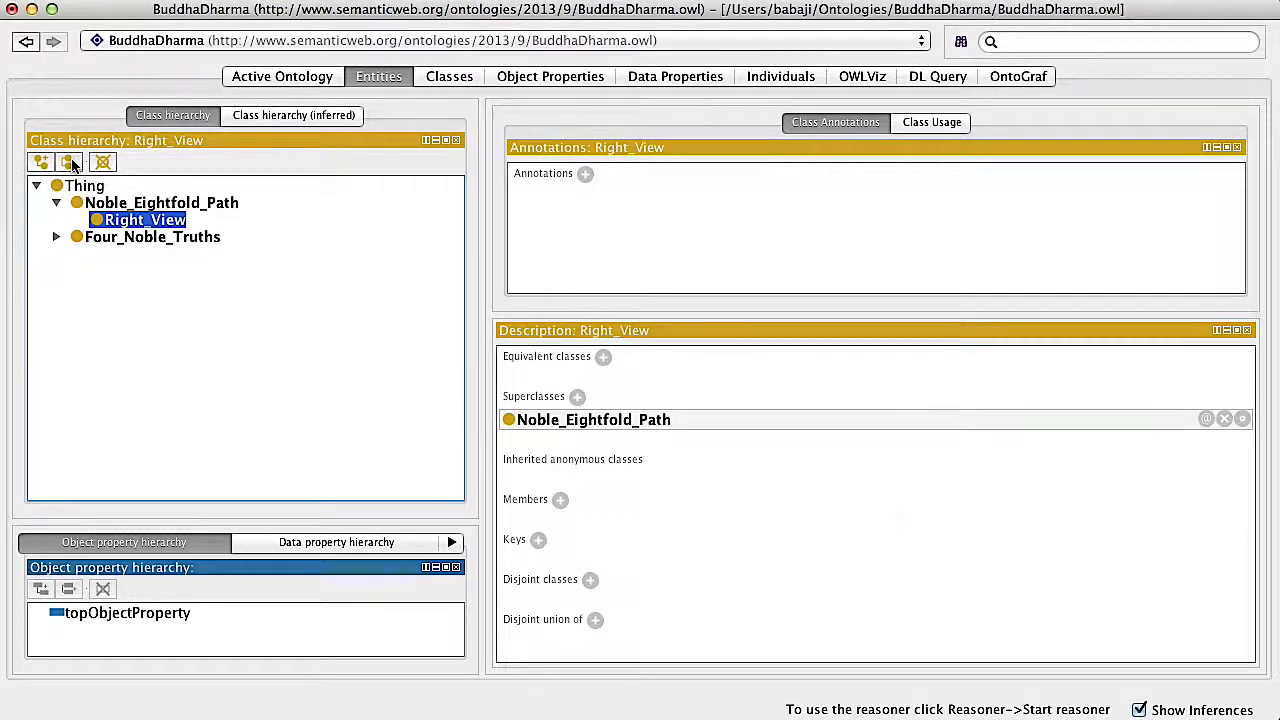
click(69, 163)
text(Right Resolve)
key(Return)
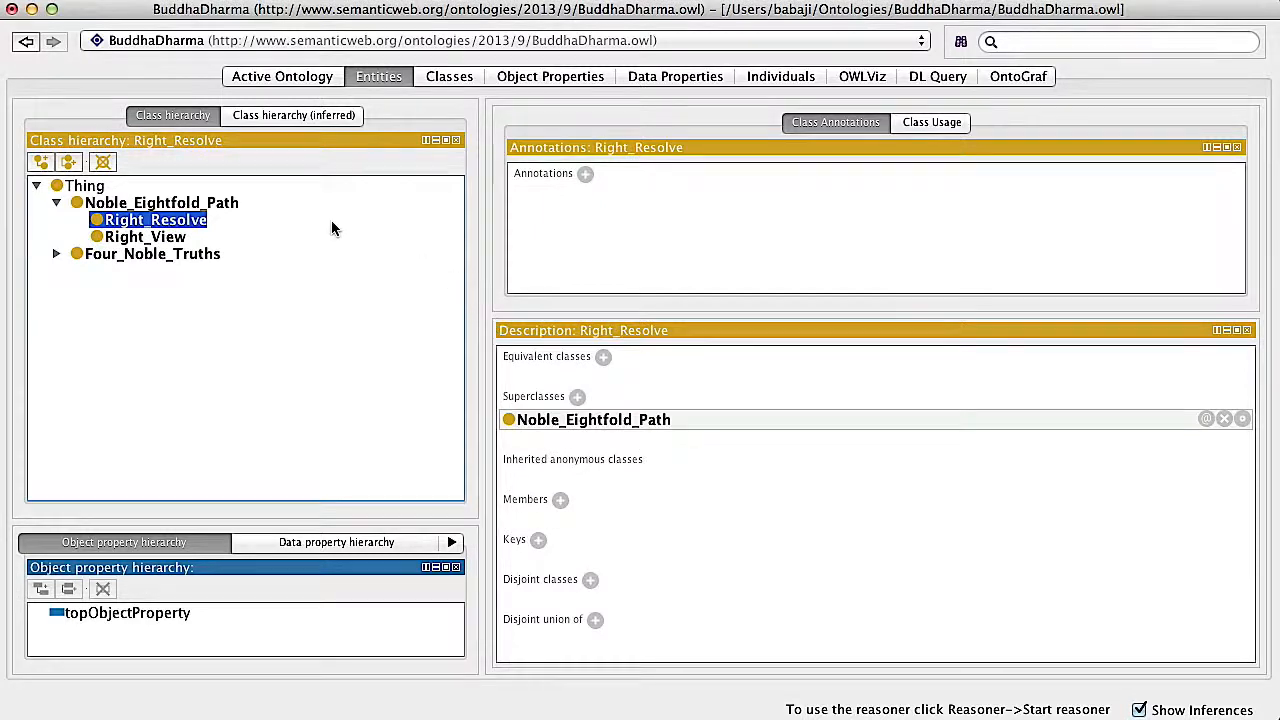
Add Right Speech and Right Action as further sibling classes under Noble_Eightfold_Path
click(69, 162)
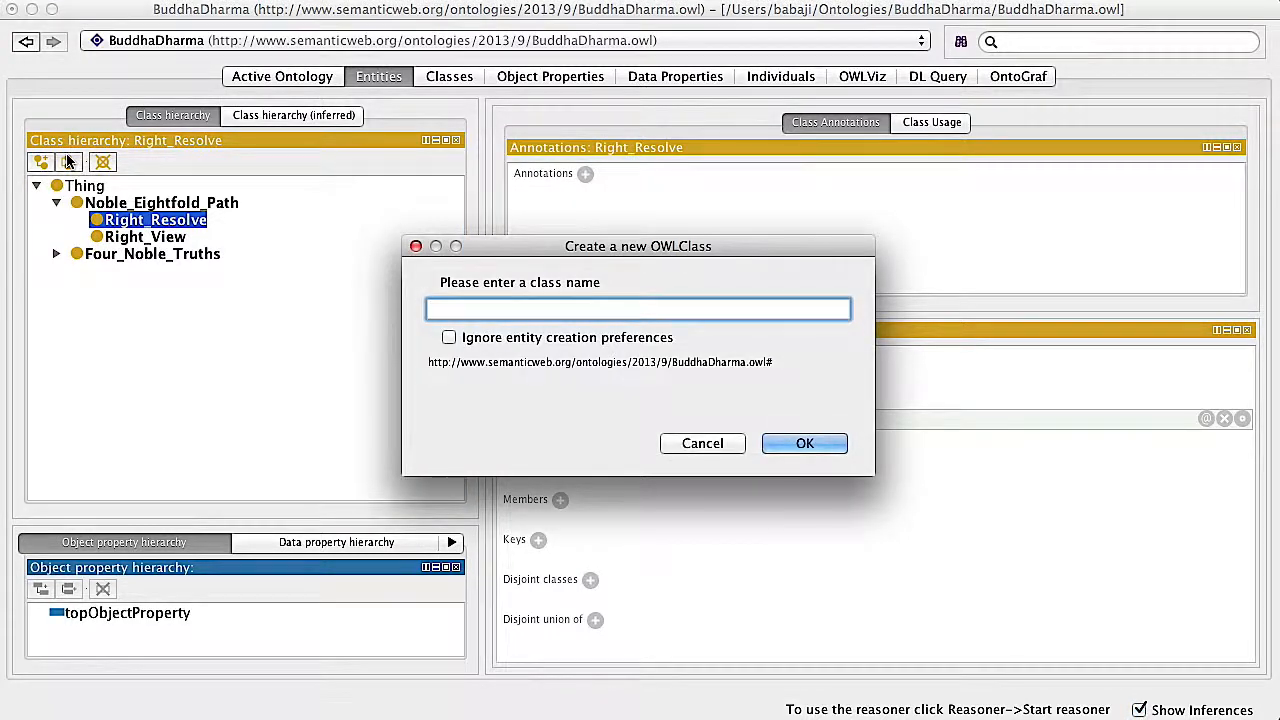
text(Right Speech)
key(Return)
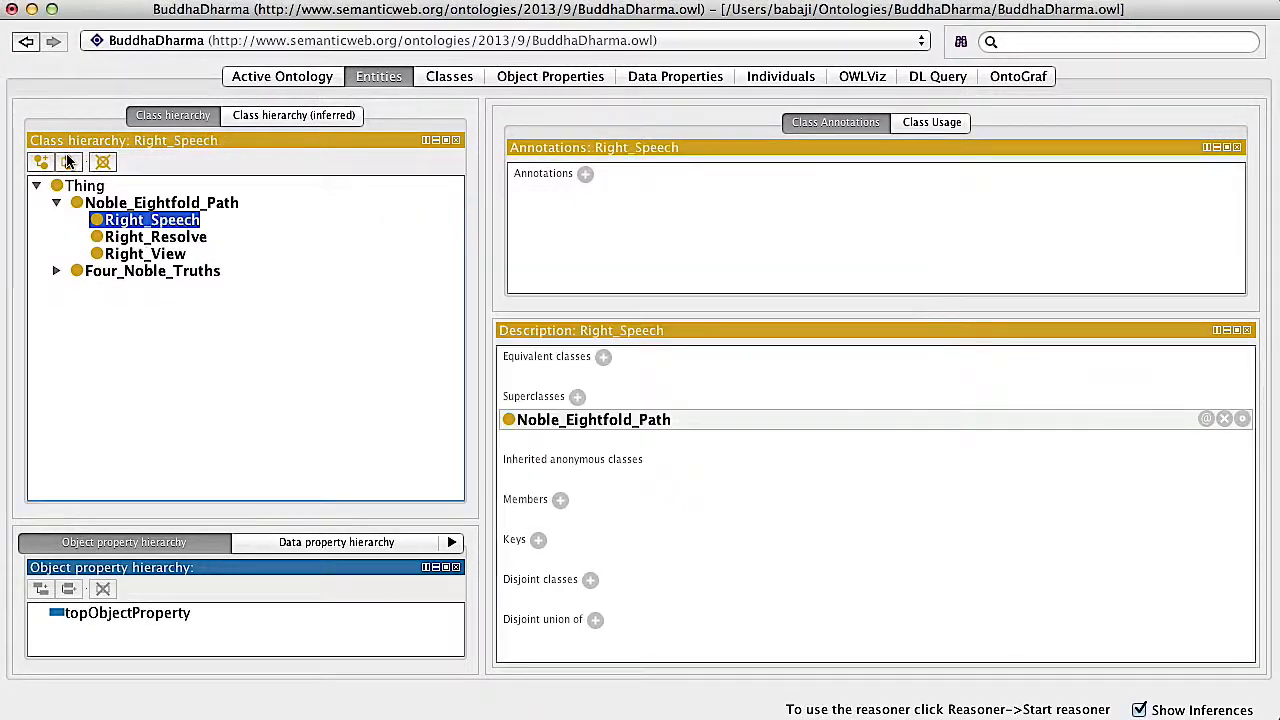
click(69, 162)
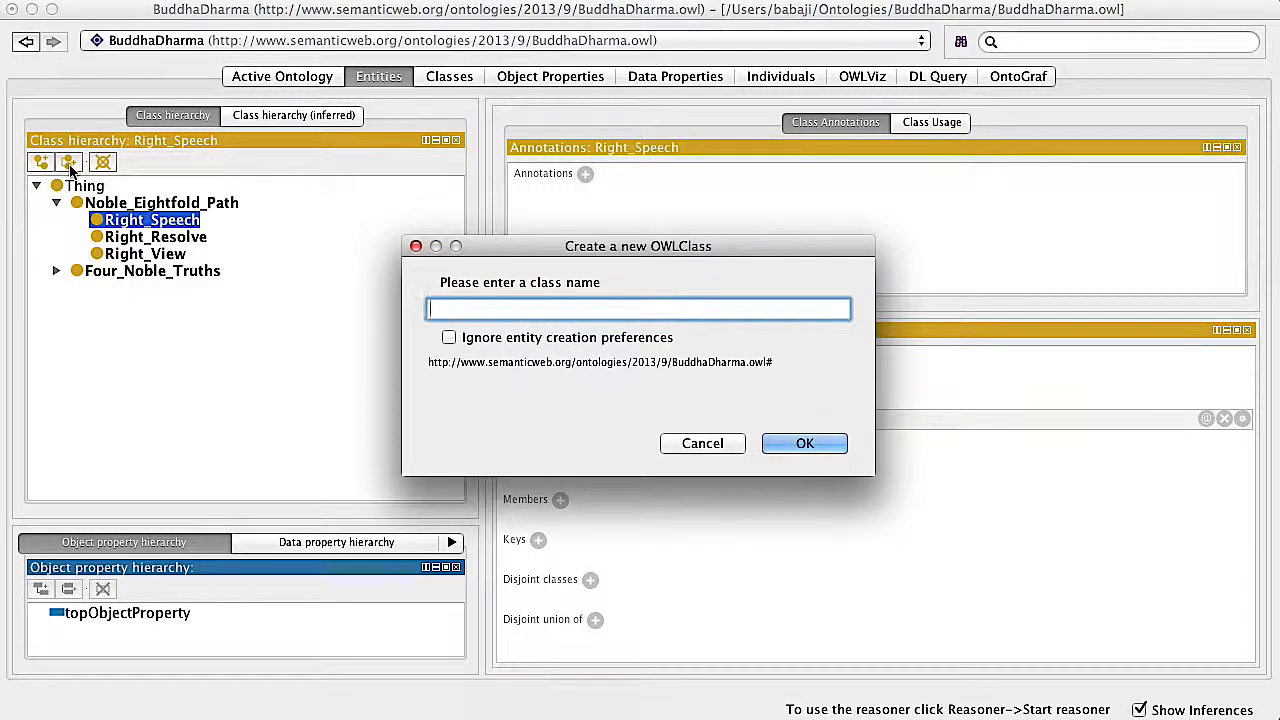
text(Right Action)
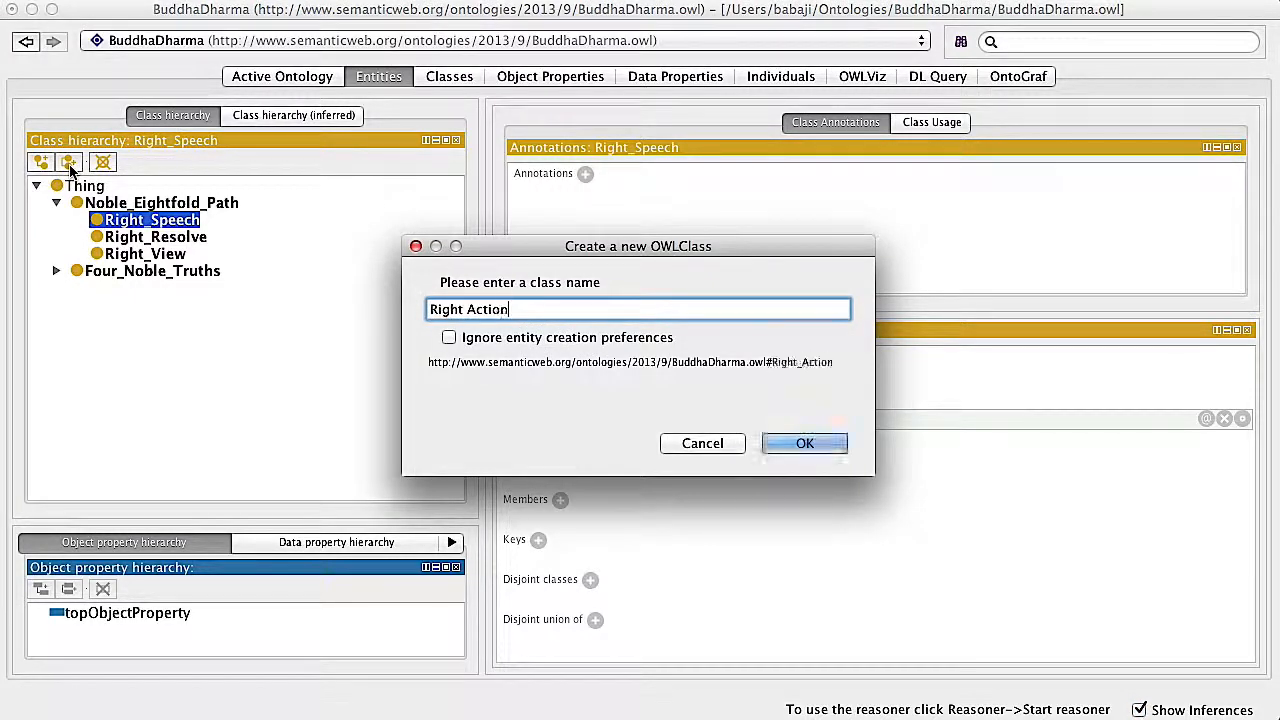
key(Return)
Add the sibling classes Right Livelihood and Right Effort under Noble_Eightfold_Path
click(69, 162)
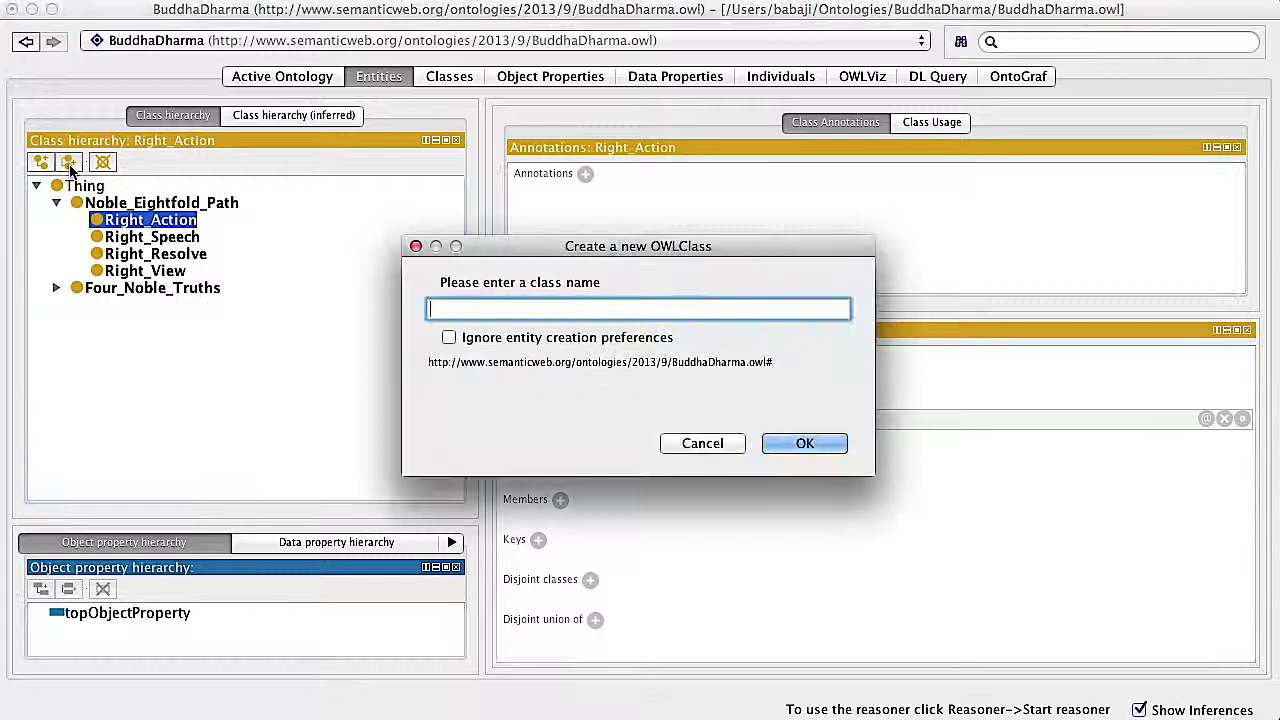
text(Right)
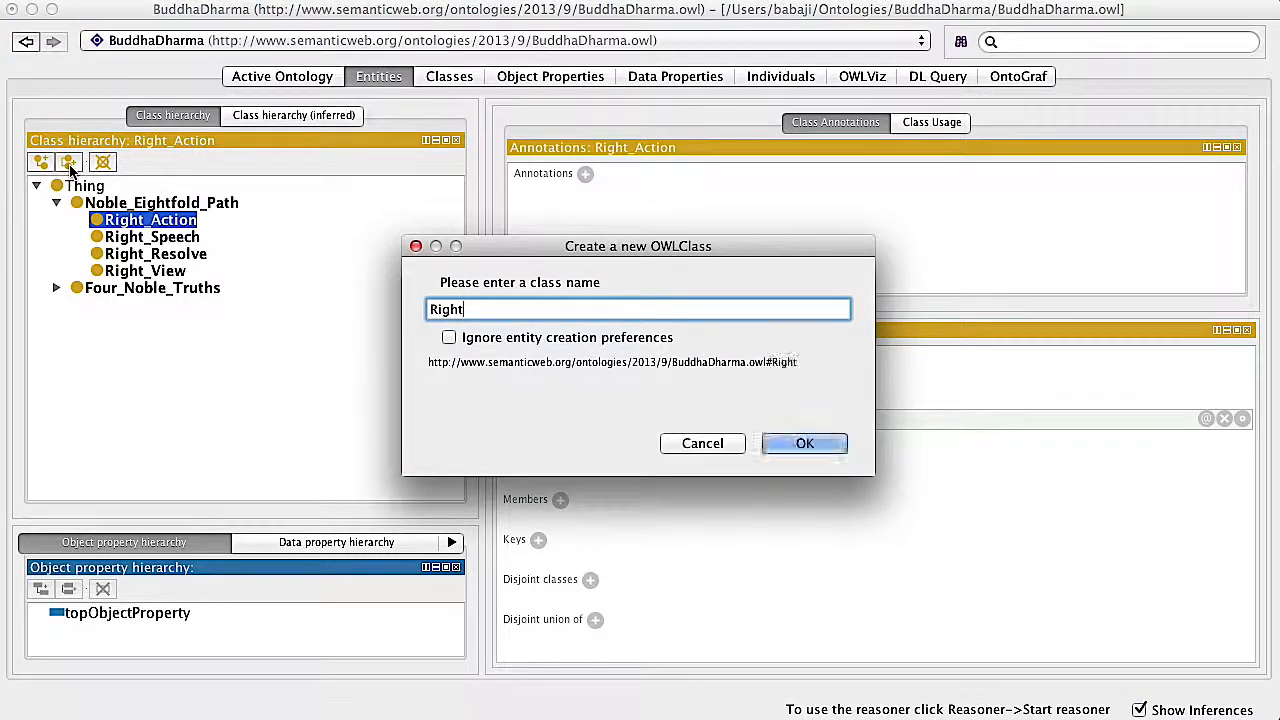
text( Livelihood)
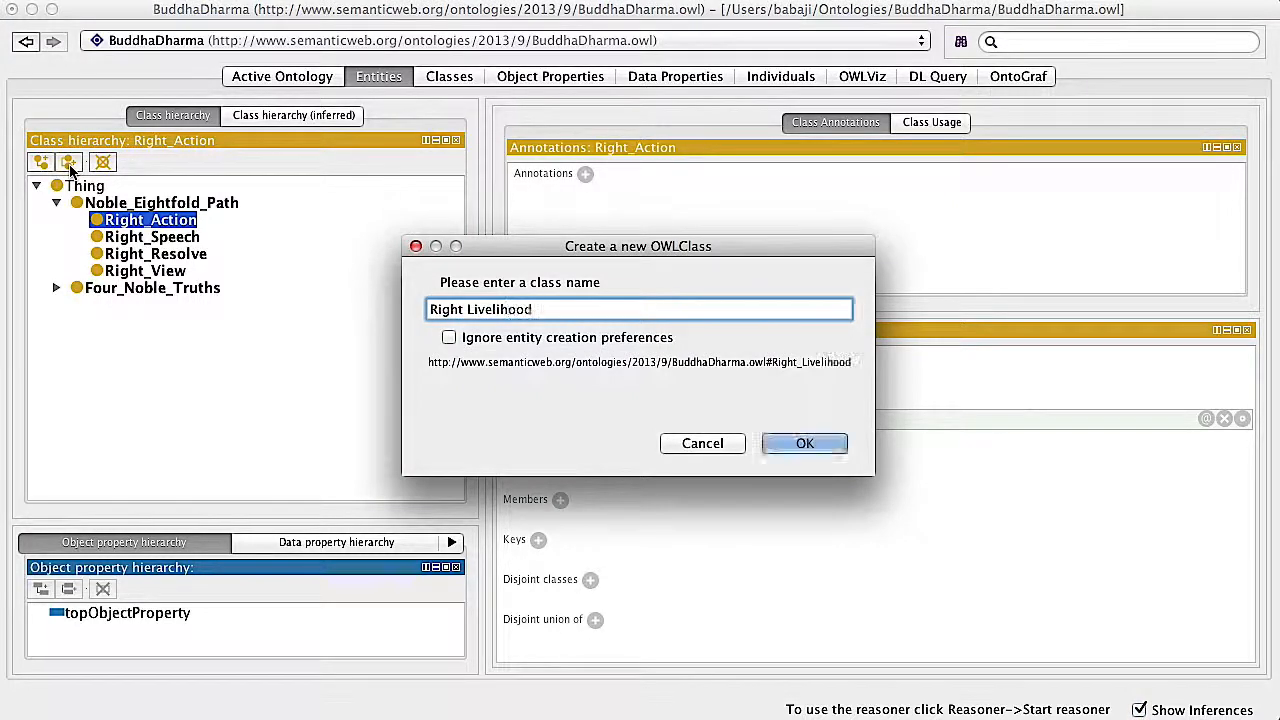
key(Return)
click(69, 162)
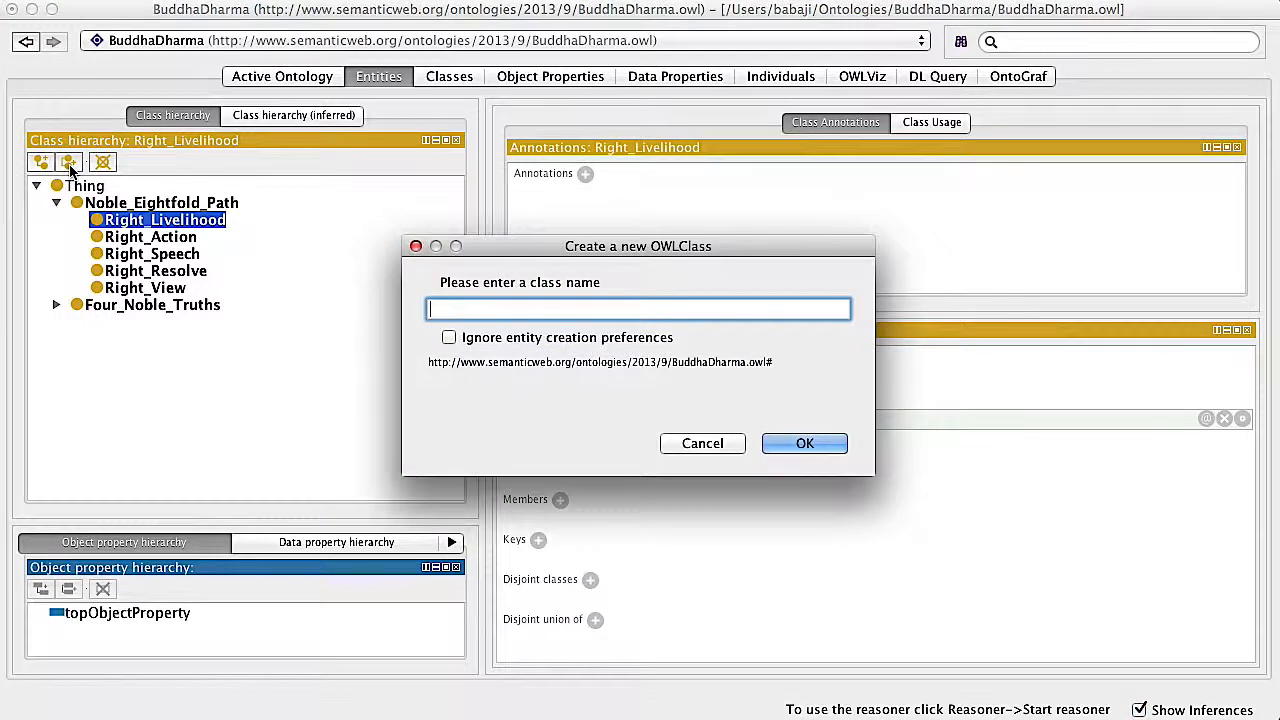
text(Right Effort)
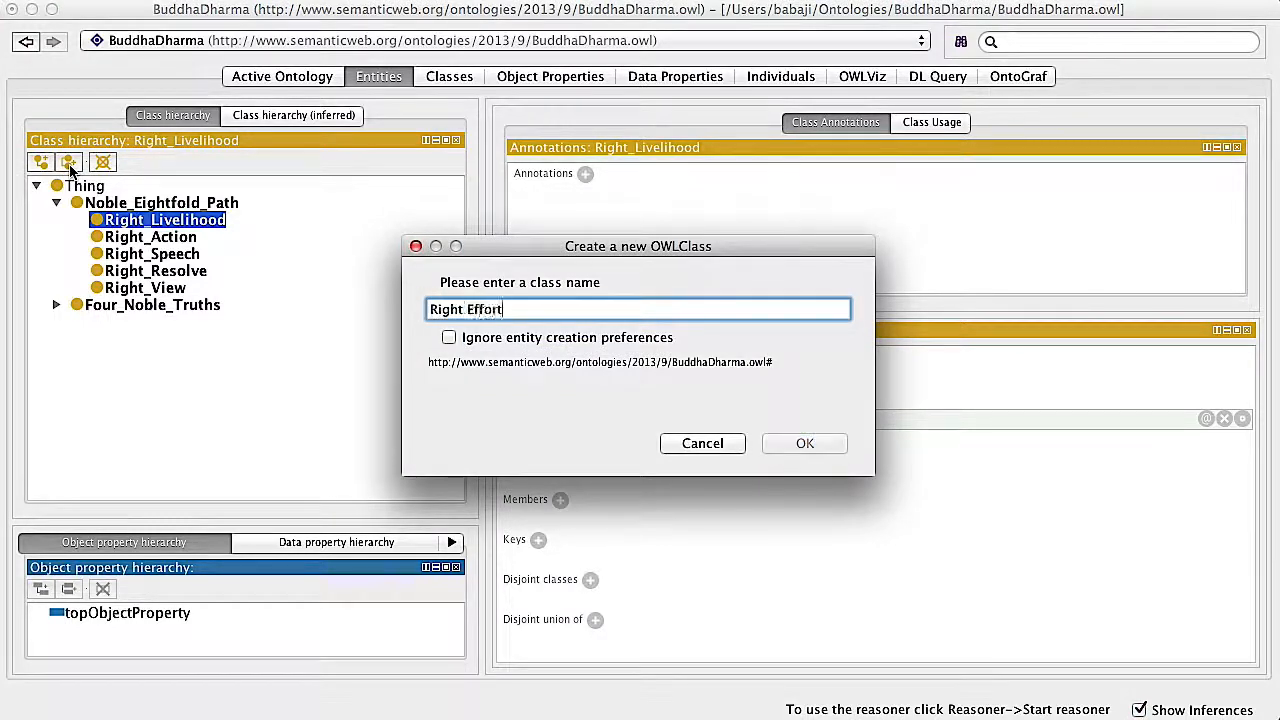
key(Return)
Complete the Noble_Eightfold_Path subclasses by adding the siblings Right Mindfulness and Right Concentration
click(69, 162)
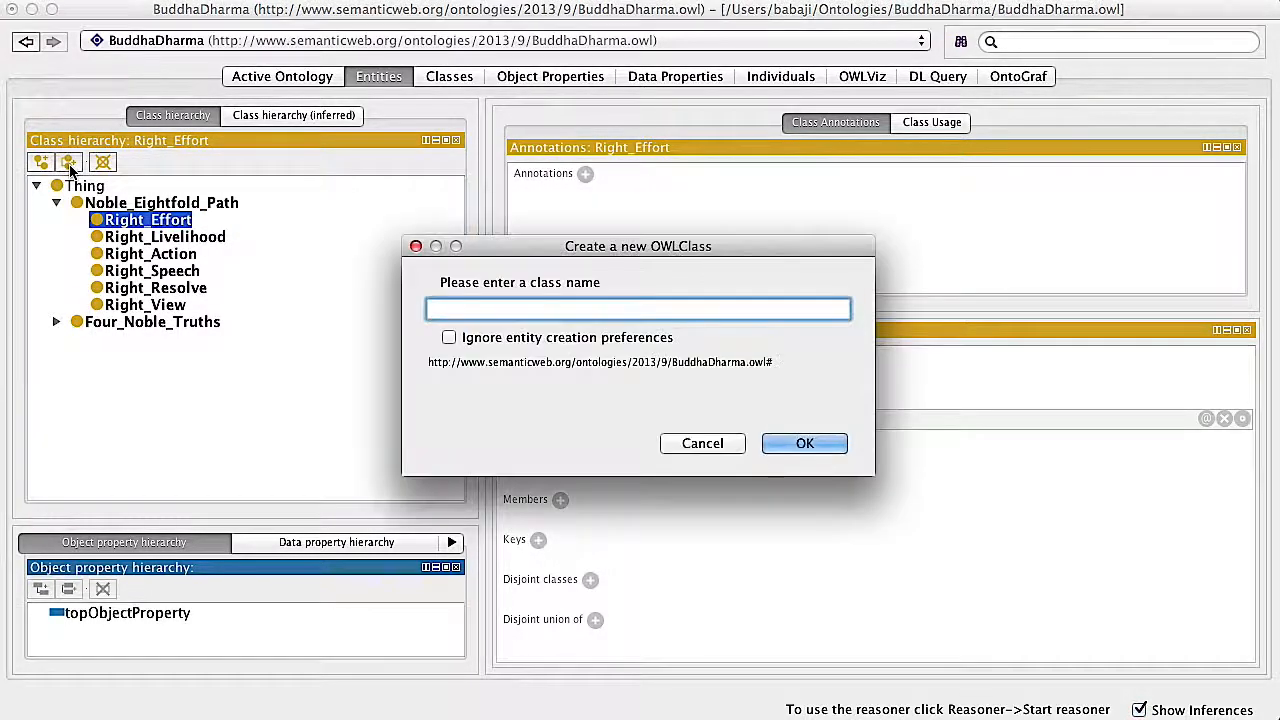
text(Righ)
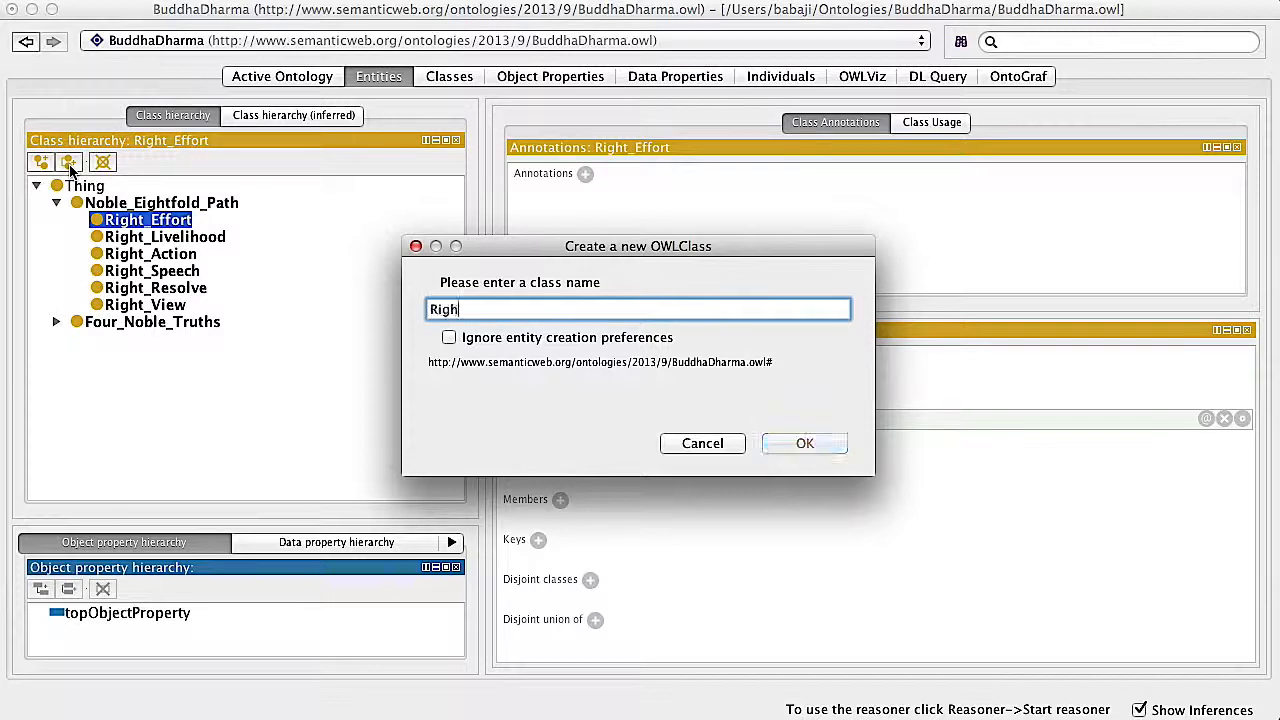
text(t Mindfulness)
key(Return)
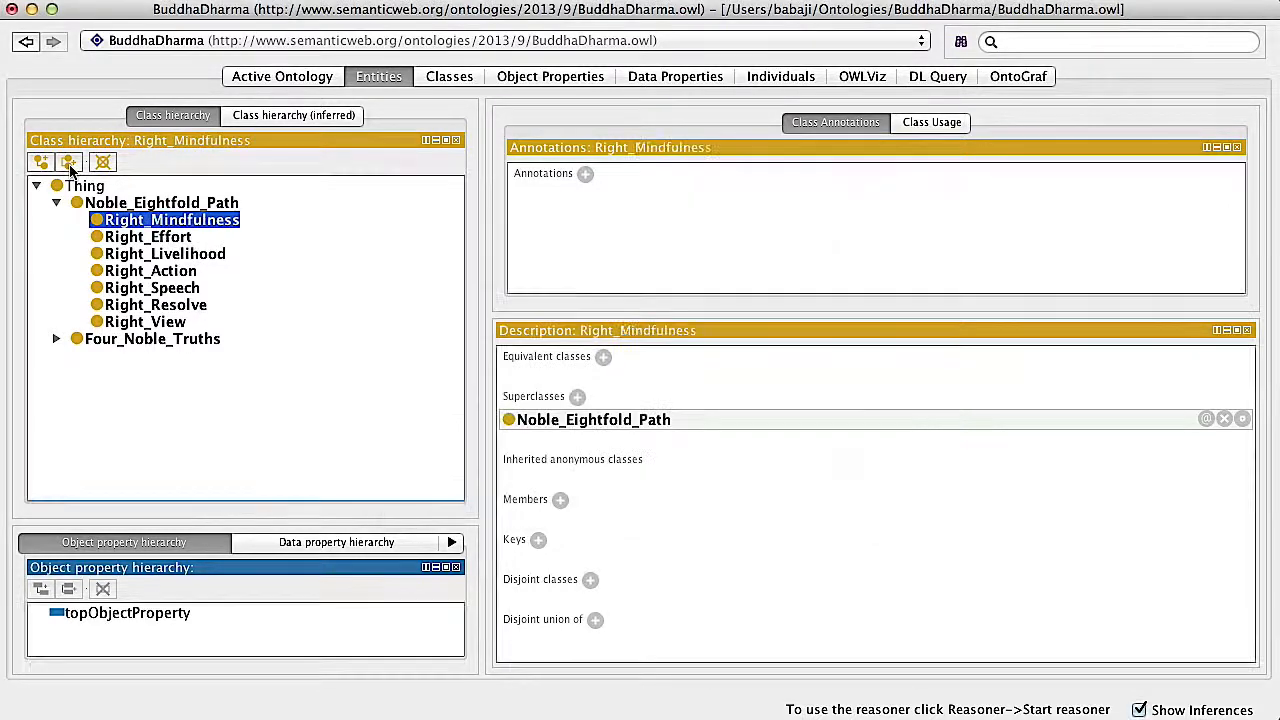
click(70, 168)
text(Right Concentration)
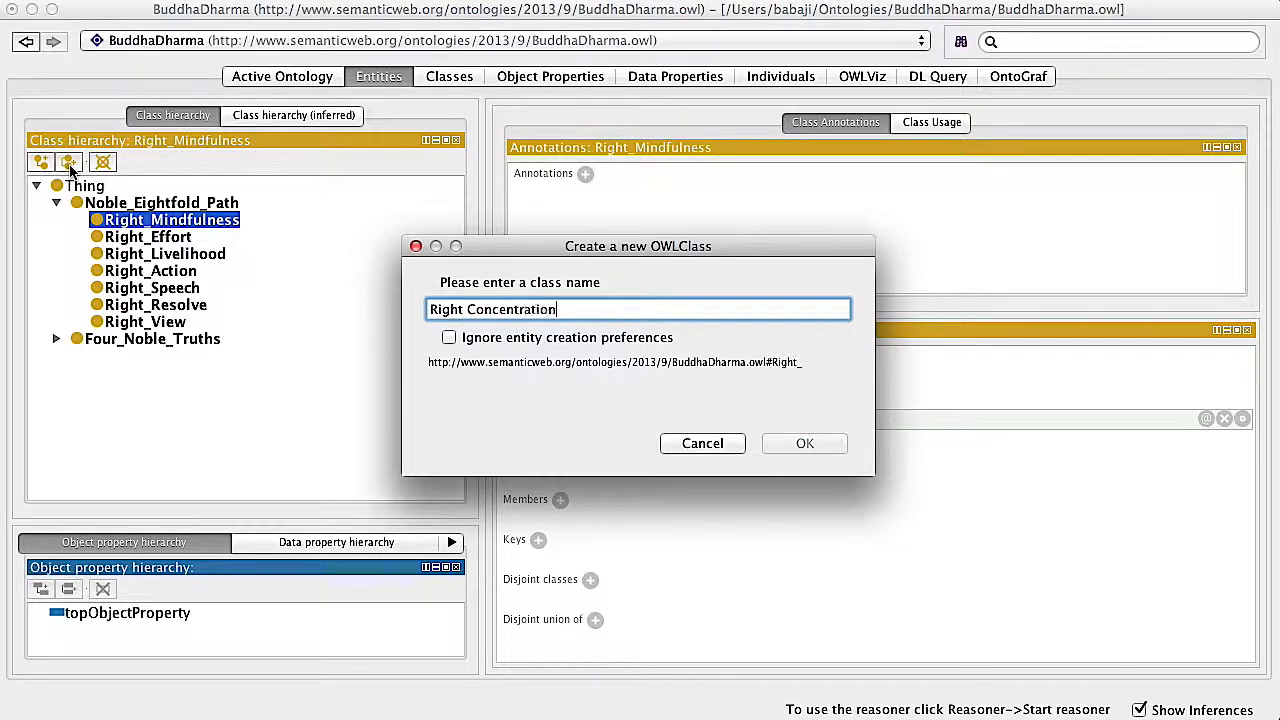
key(Return)
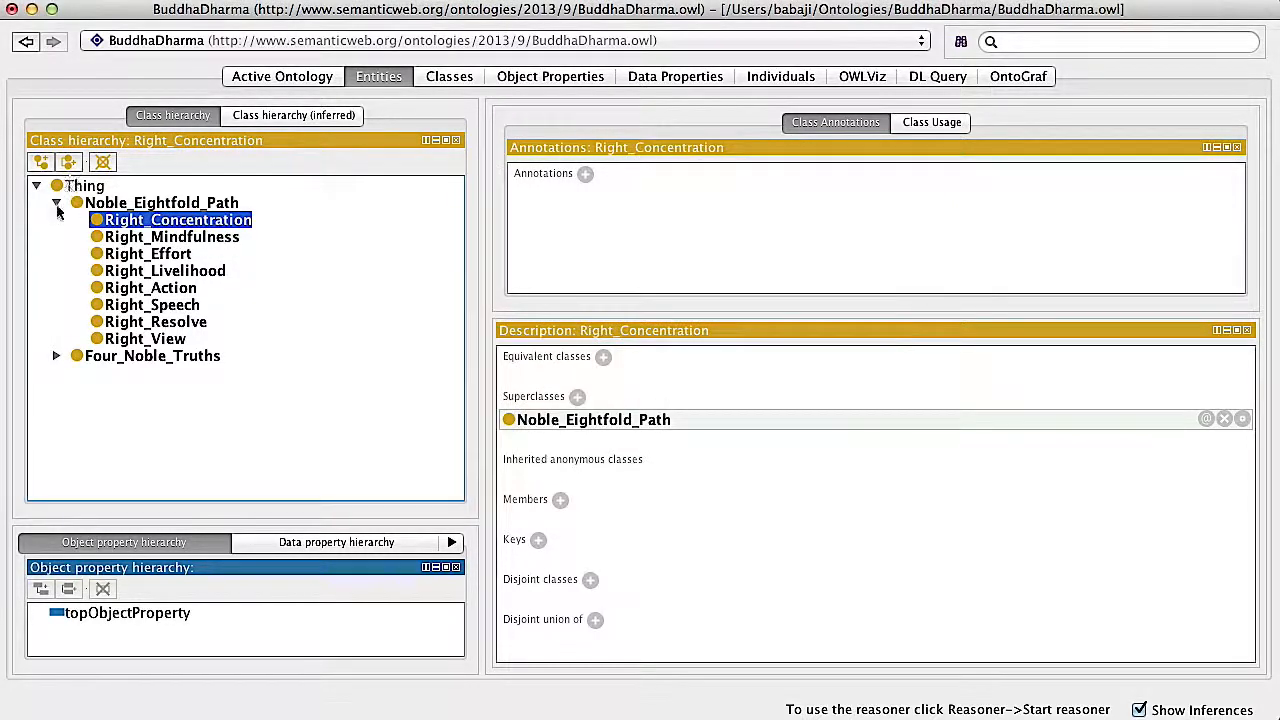
Collapse Noble_Eightfold_Path in the class hierarchy and add the class Dependent Origination directly under Thing
click(56, 203)
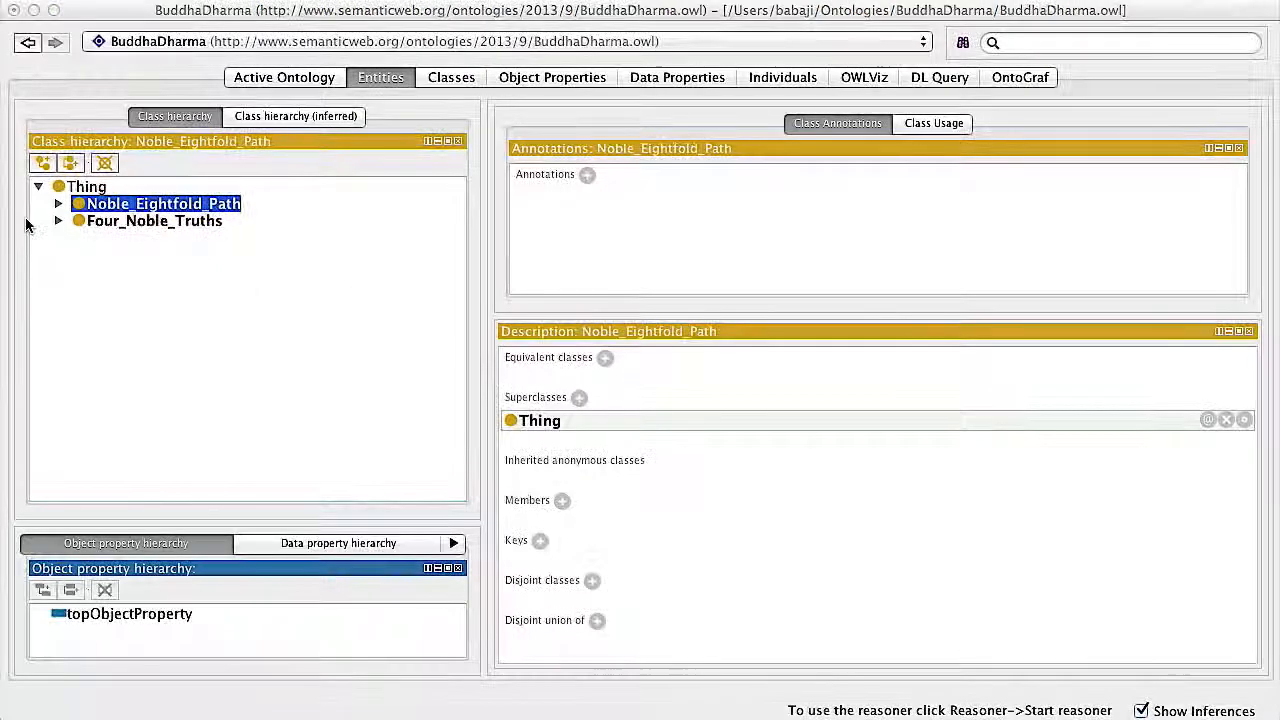
click(80, 188)
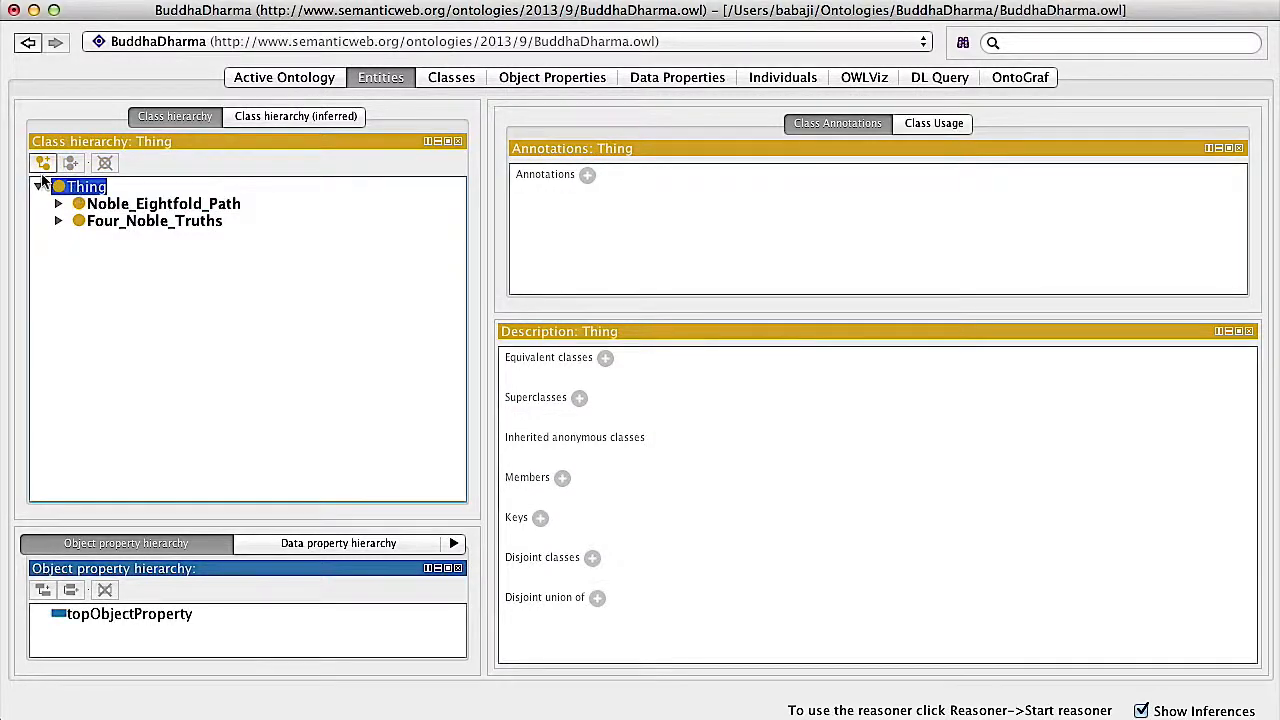
click(41, 163)
text(DO)
text(pendent Origination)
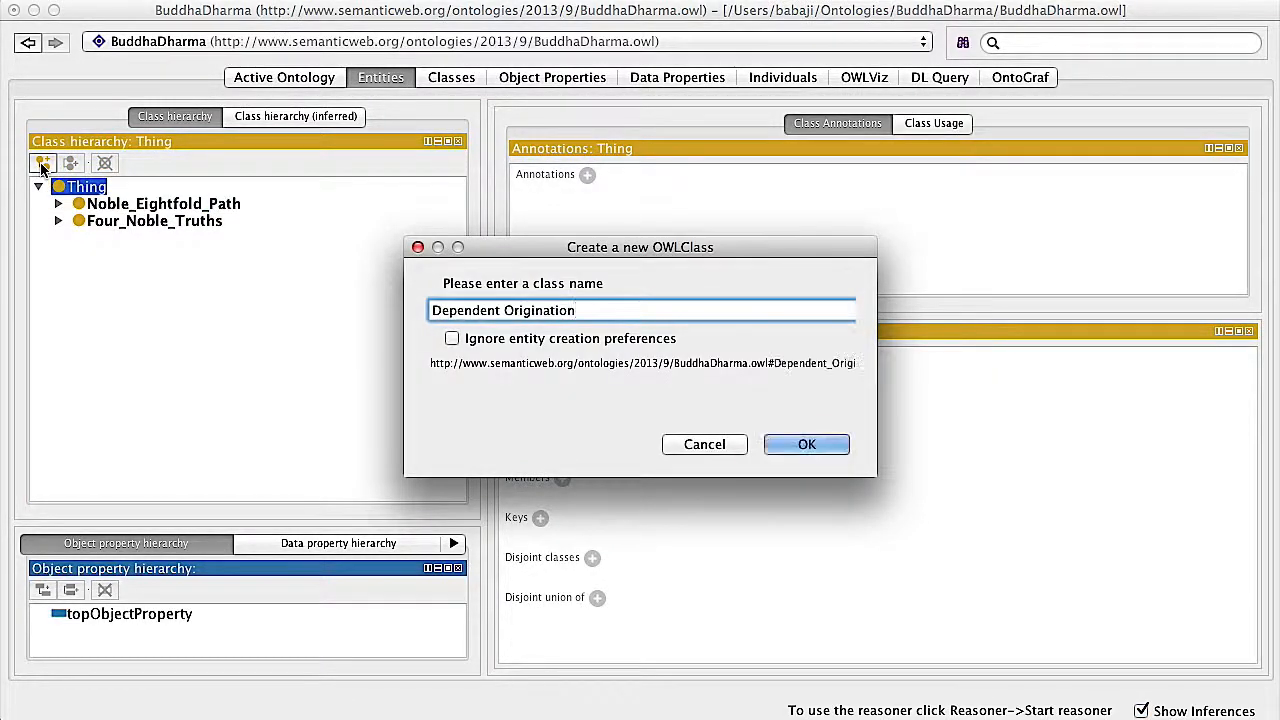
key(Return)
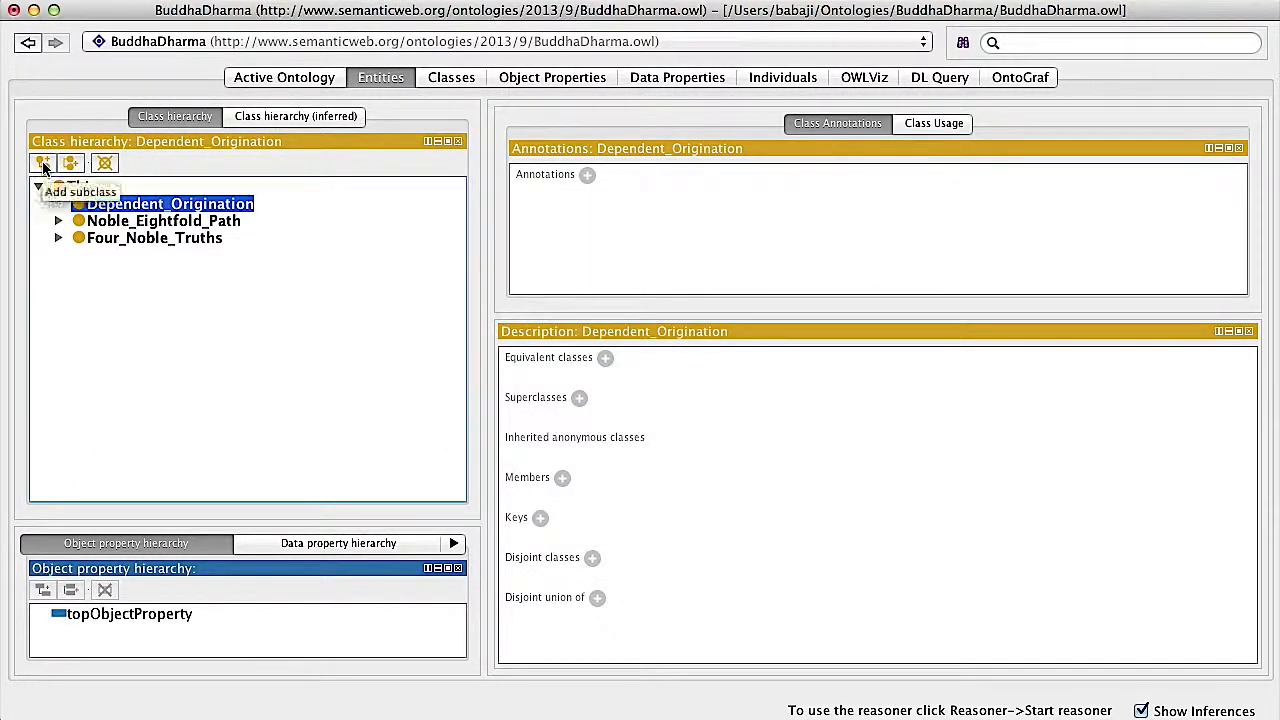
Add the subclass Ignorance under Dependent_Origination
click(42, 164)
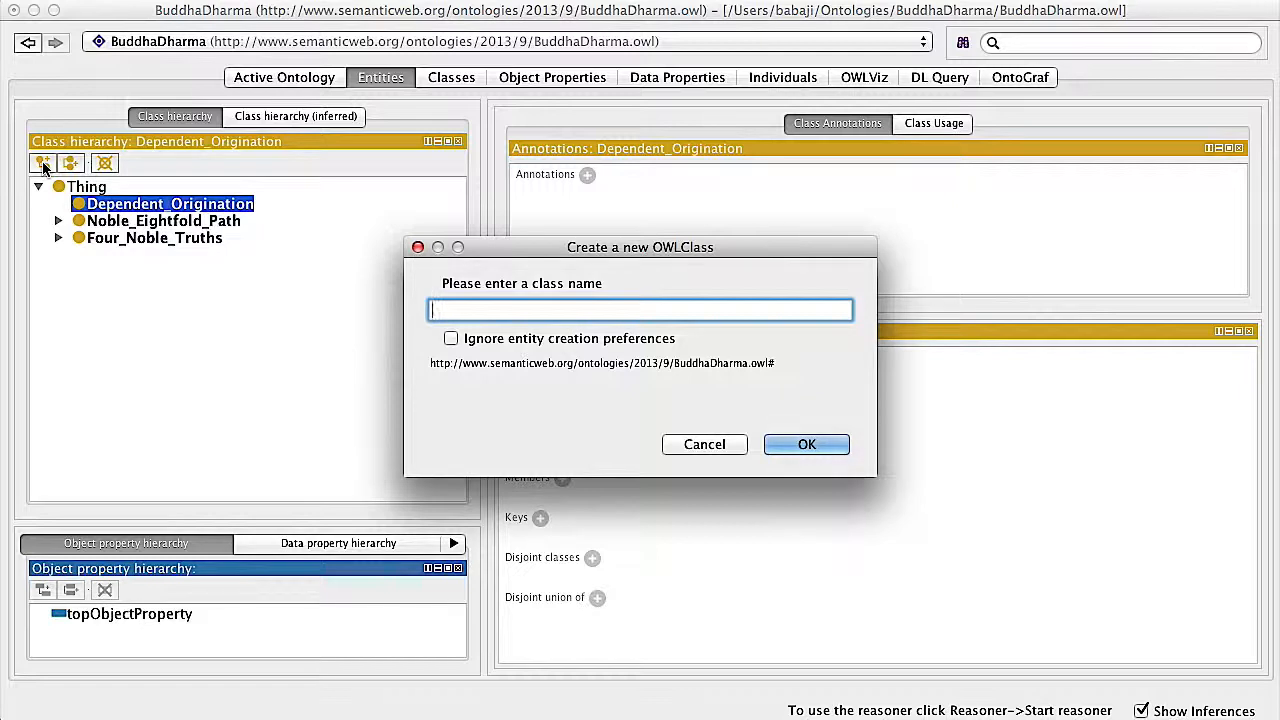
text(Ignorance)
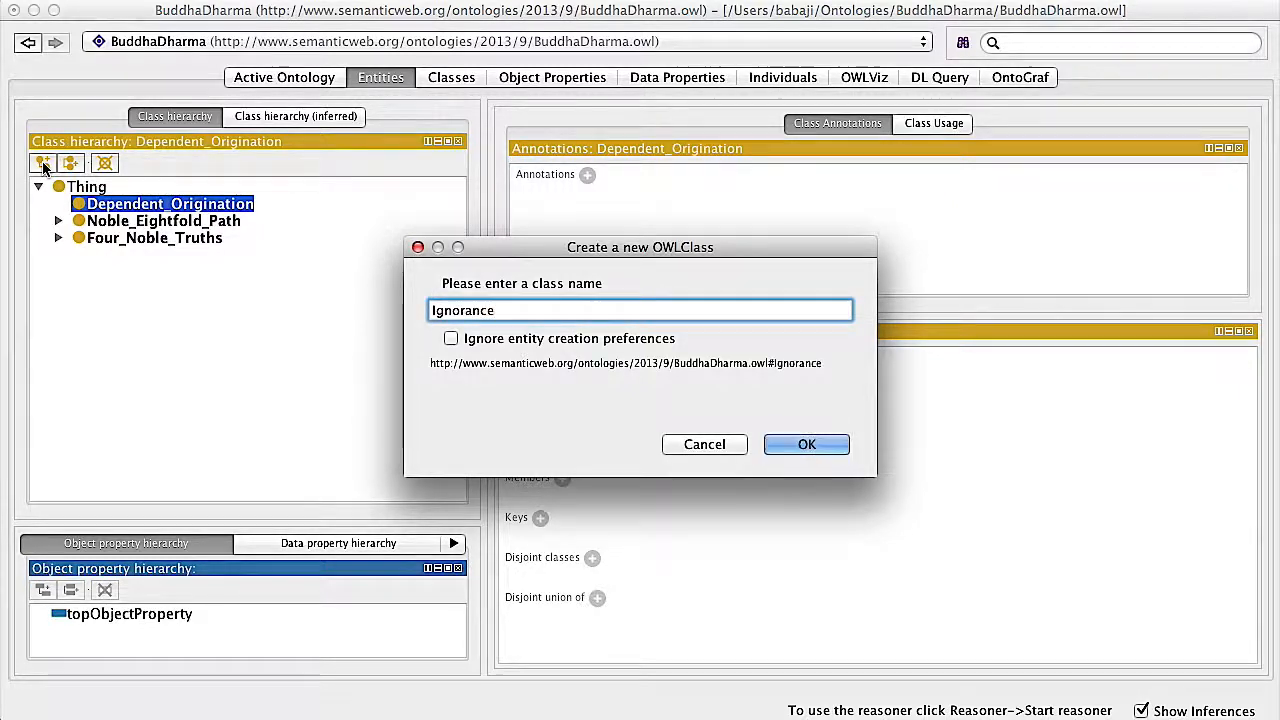
key(Return)
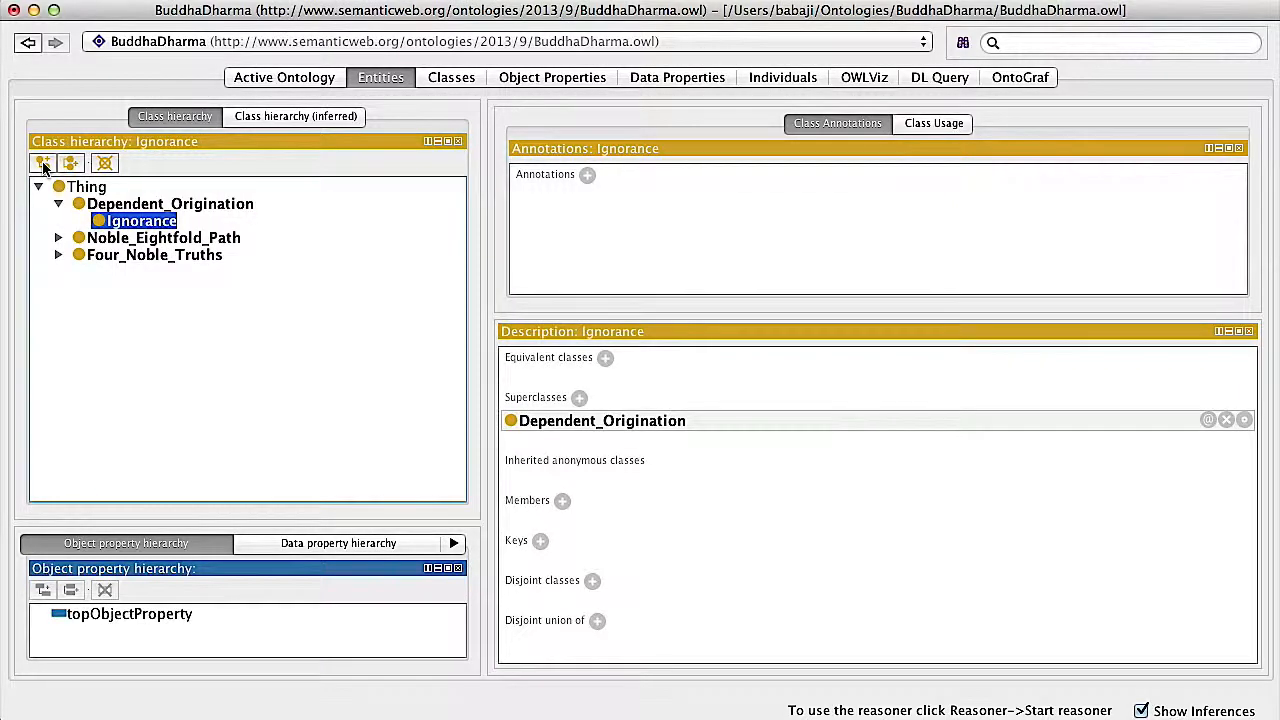
Add Fabrication and Consciousness as sibling classes of Ignorance under Dependent_Origination
click(72, 167)
text(Fabrication)
key(Return)
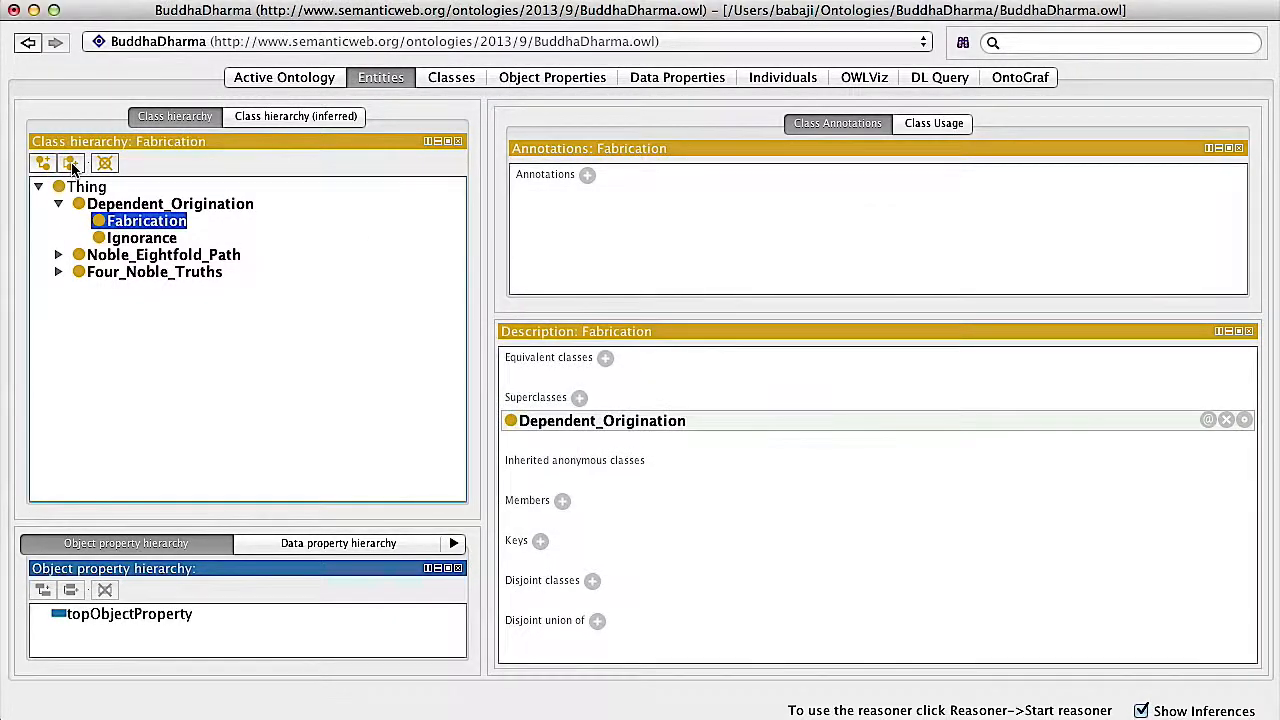
click(72, 167)
text(Consciousness)
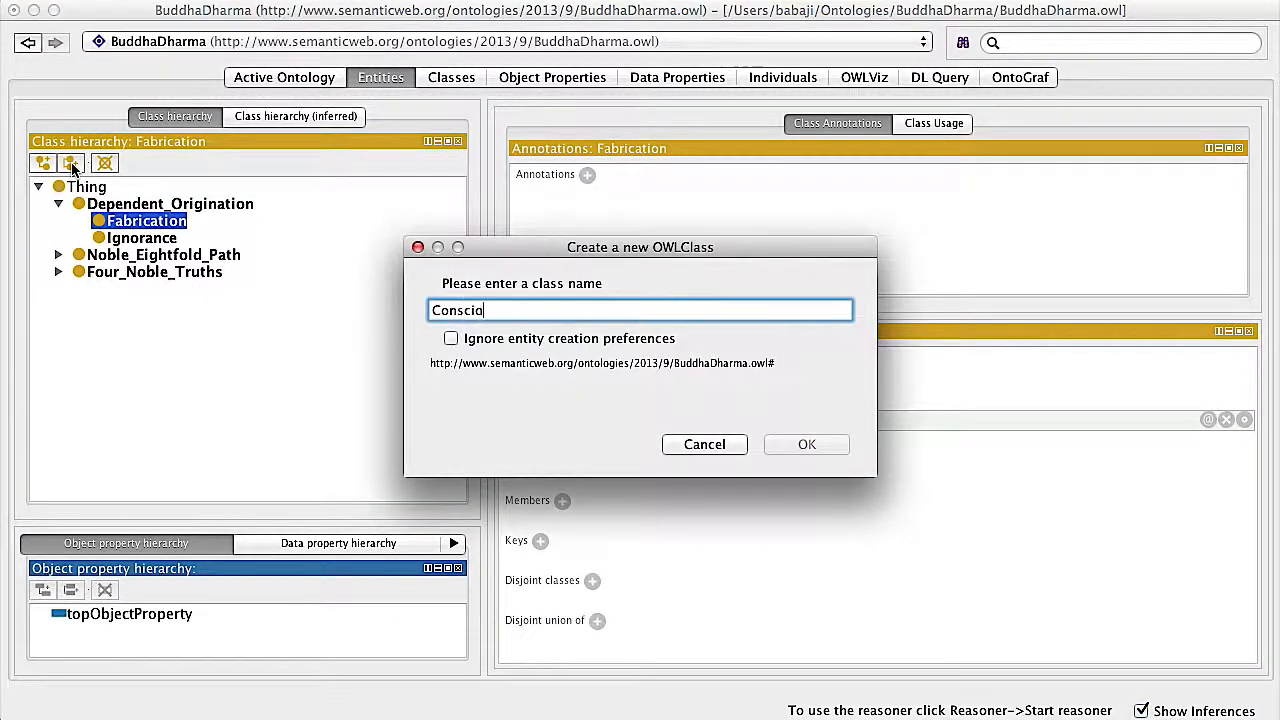
key(Return)
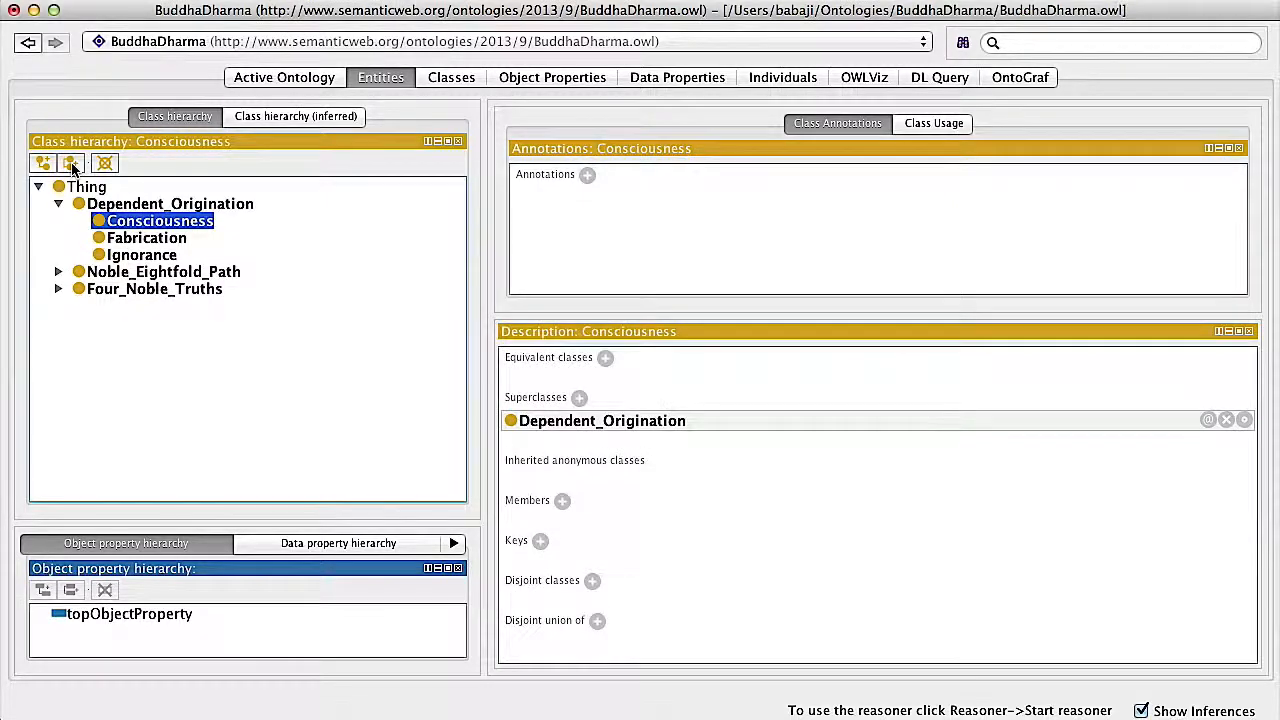
Add Name & Form and Six Senses as sibling classes of Consciousness under Dependent_Origination
click(72, 167)
text(Name & Form)
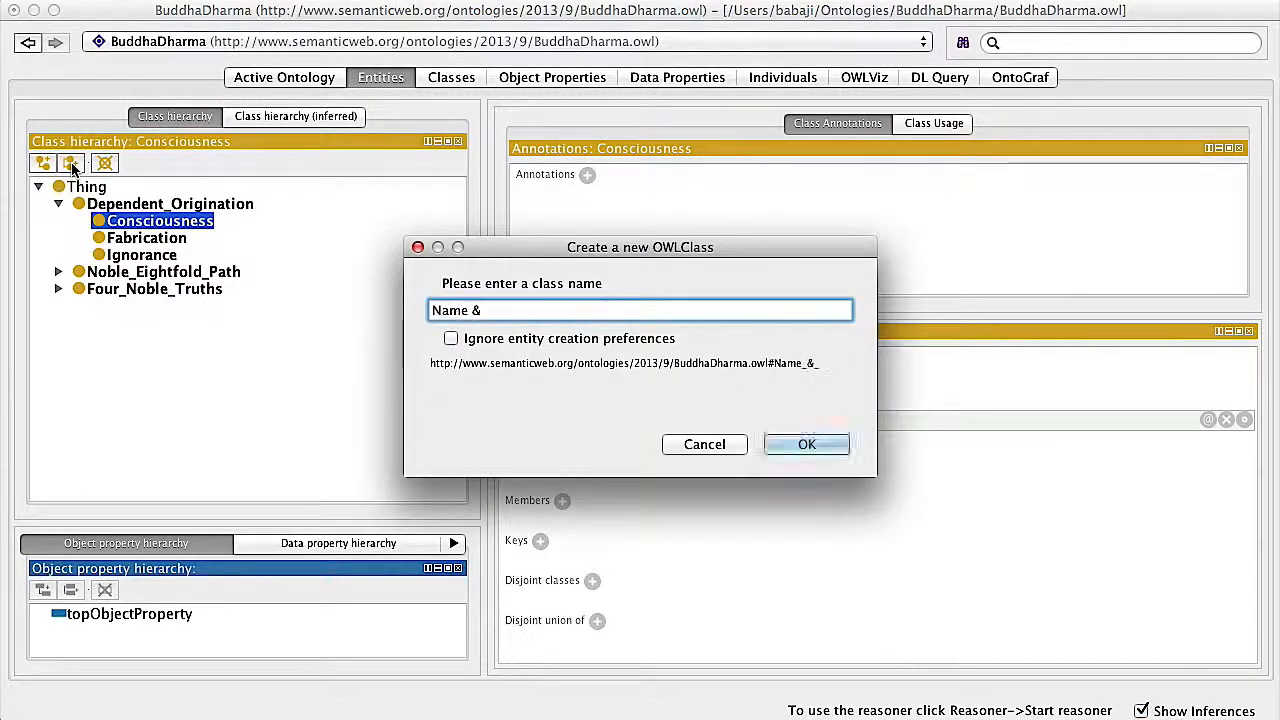
key(Return)
click(72, 167)
text(Six Senses)
key(Return)
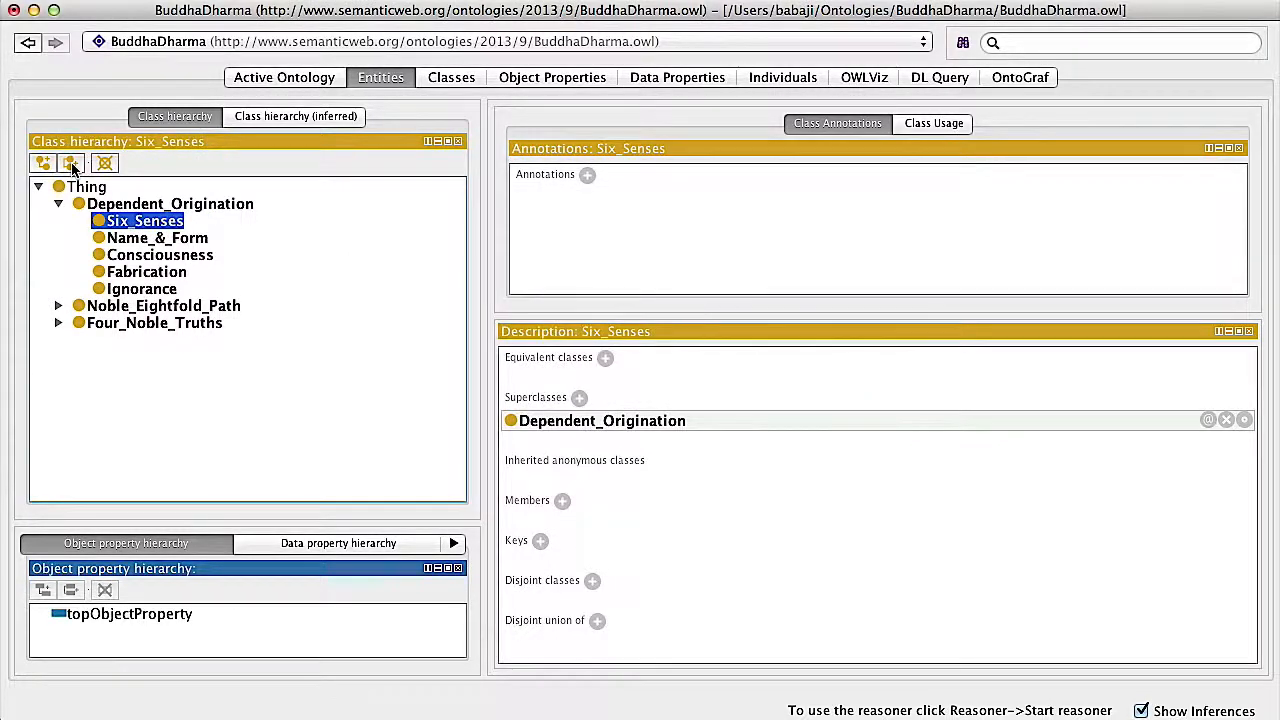
Continue the Dependent_Origination subclasses with the siblings Contact and Feelings
click(72, 167)
text(Contactr)
key(BackSpace)
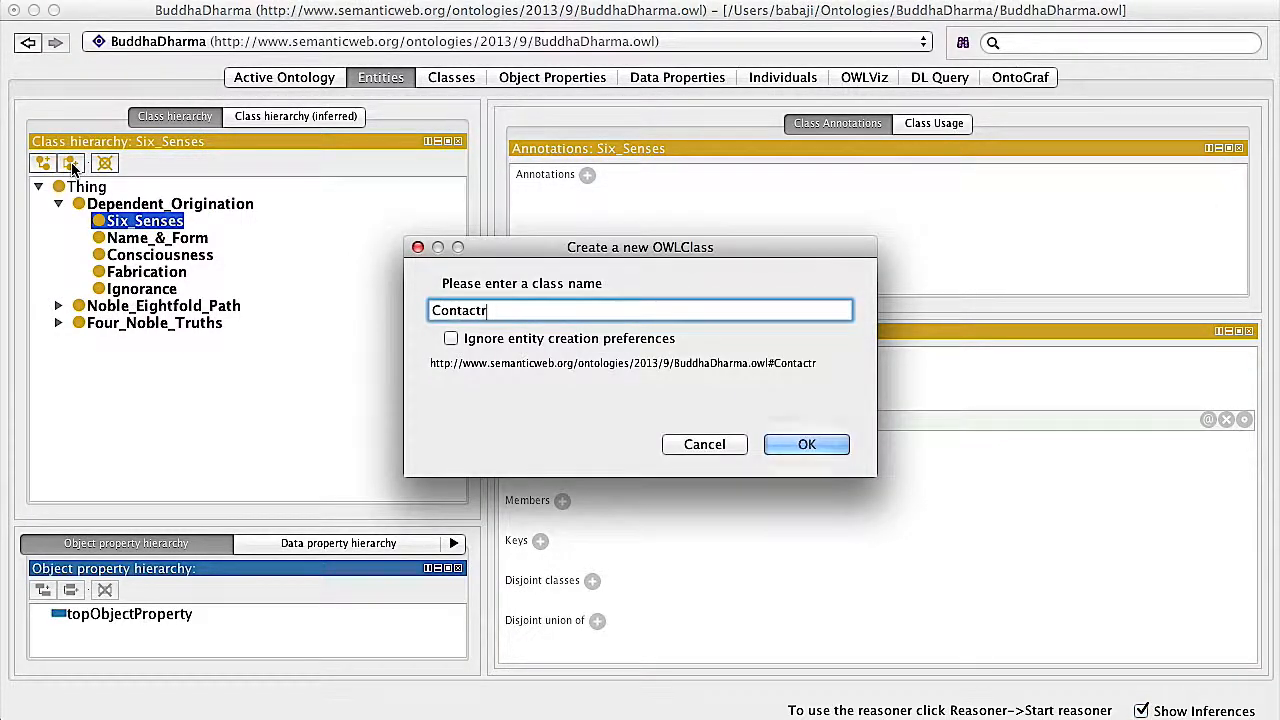
text(\)
key(BackSpace)
key(Return)
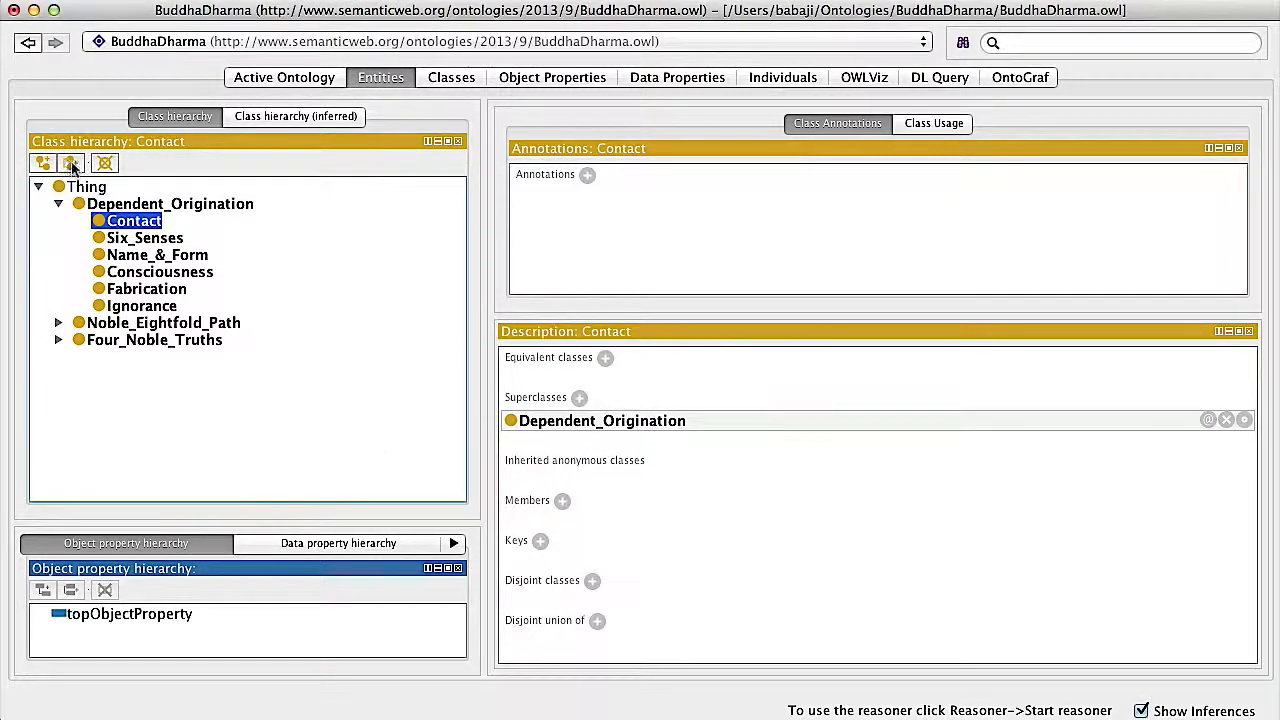
click(70, 168)
text(Feelings)
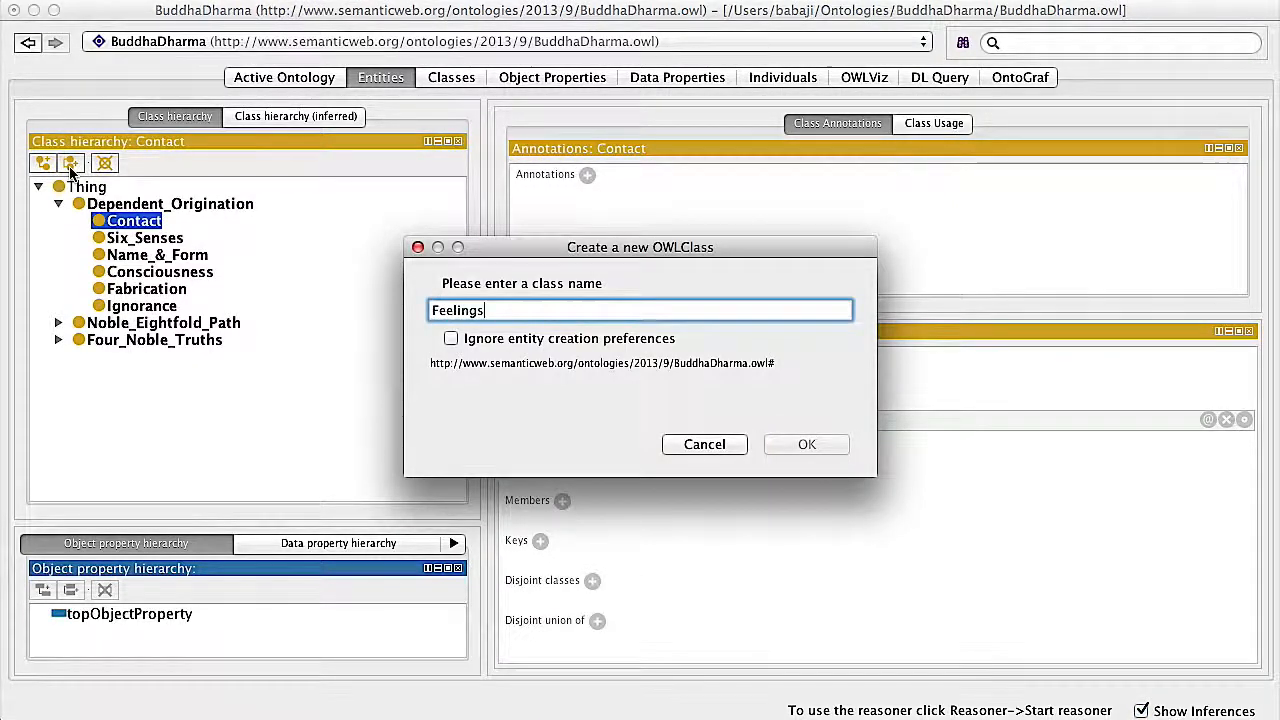
key(Return)
Add the sibling classes Craving and Clinging under Dependent_Origination
click(70, 168)
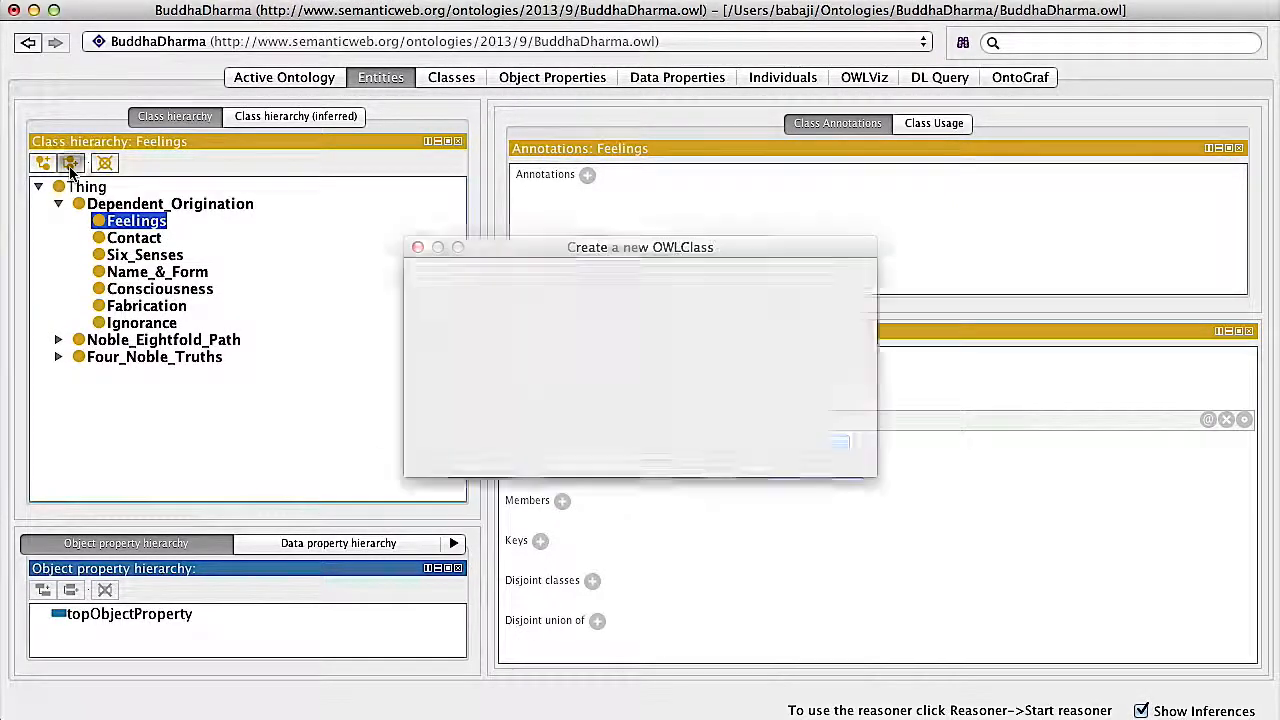
text(Craving)
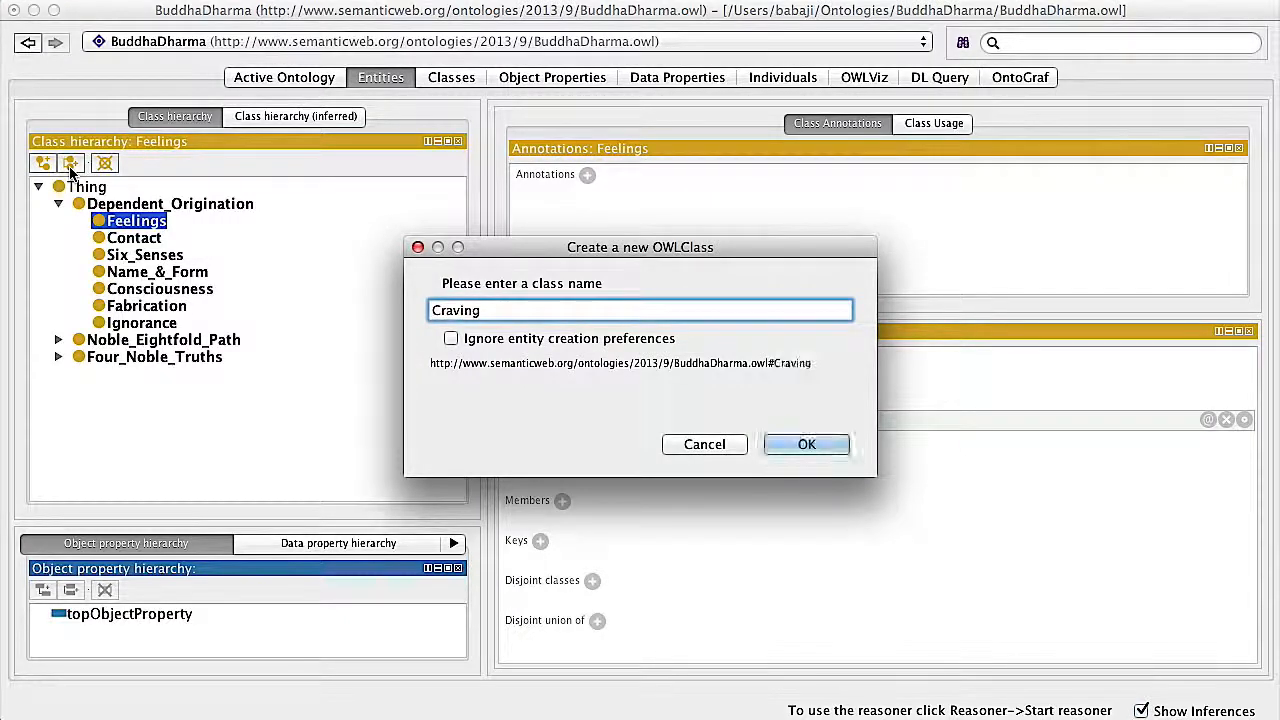
key(Return)
click(70, 168)
text(CLinging)
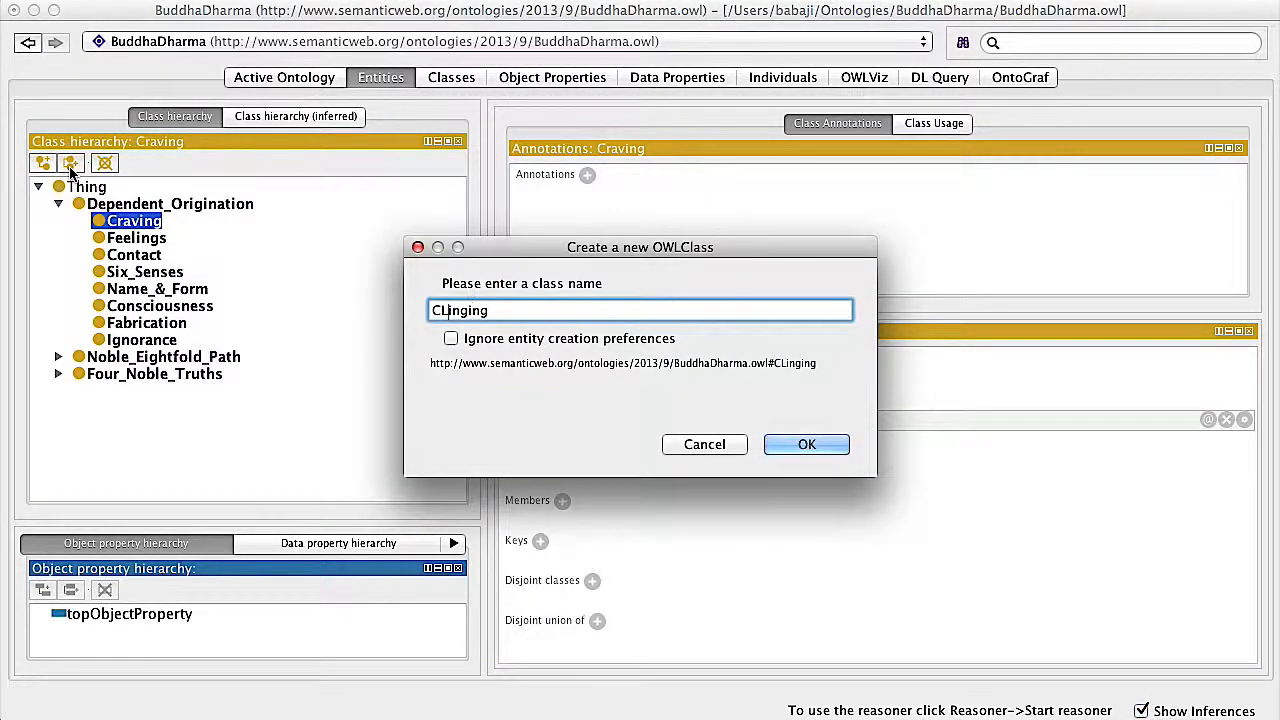
key(BackSpace)
text(linging)
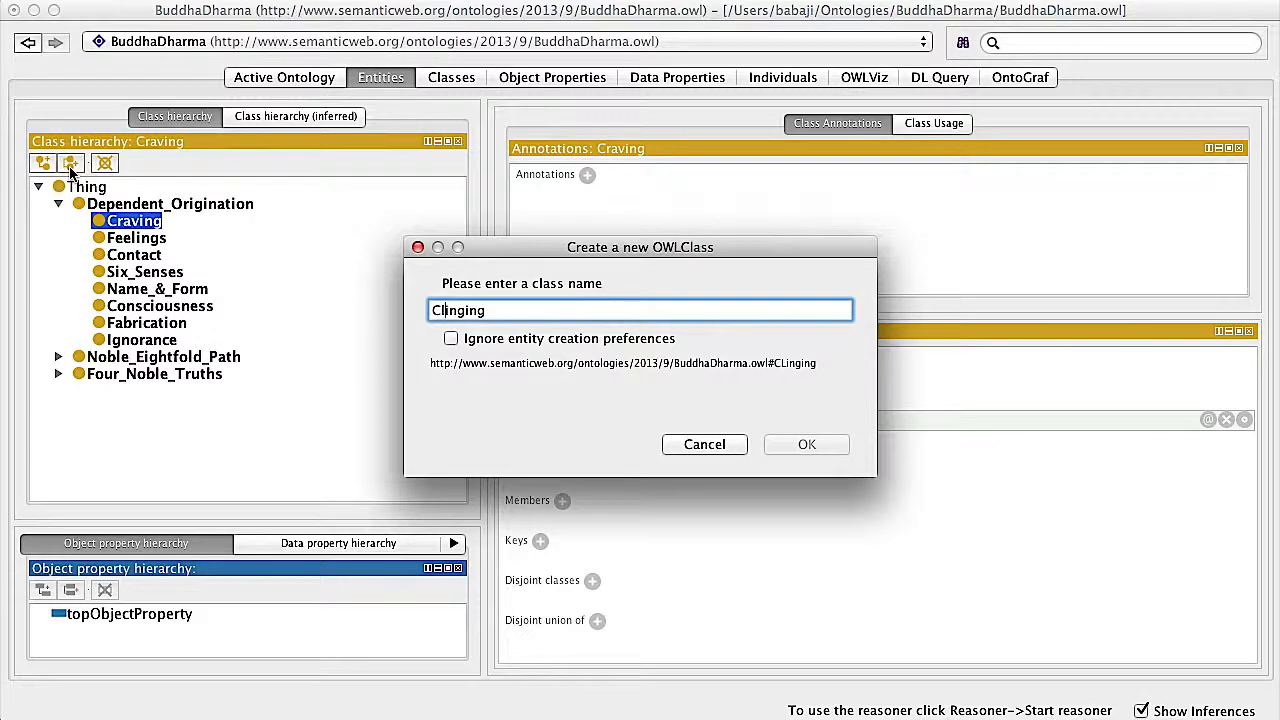
key(Return)
Add Becoming and Birth as further sibling classes under Dependent_Origination
click(70, 166)
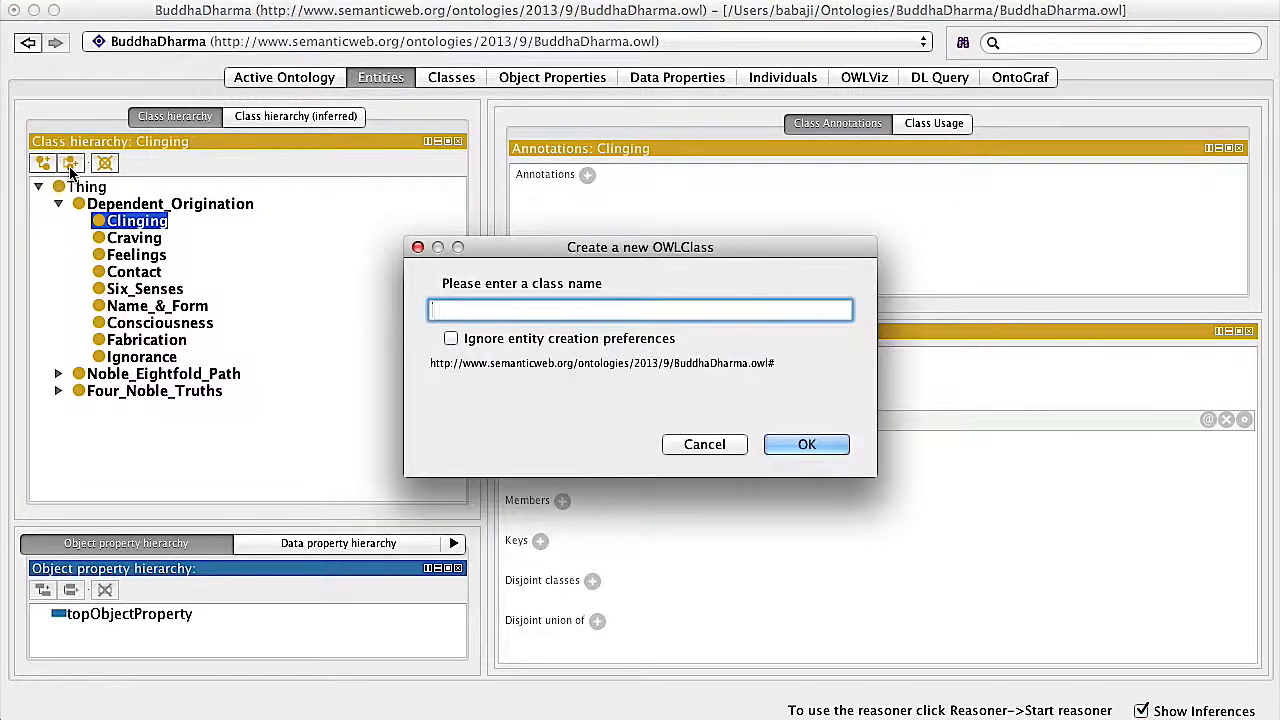
text(Becoming)
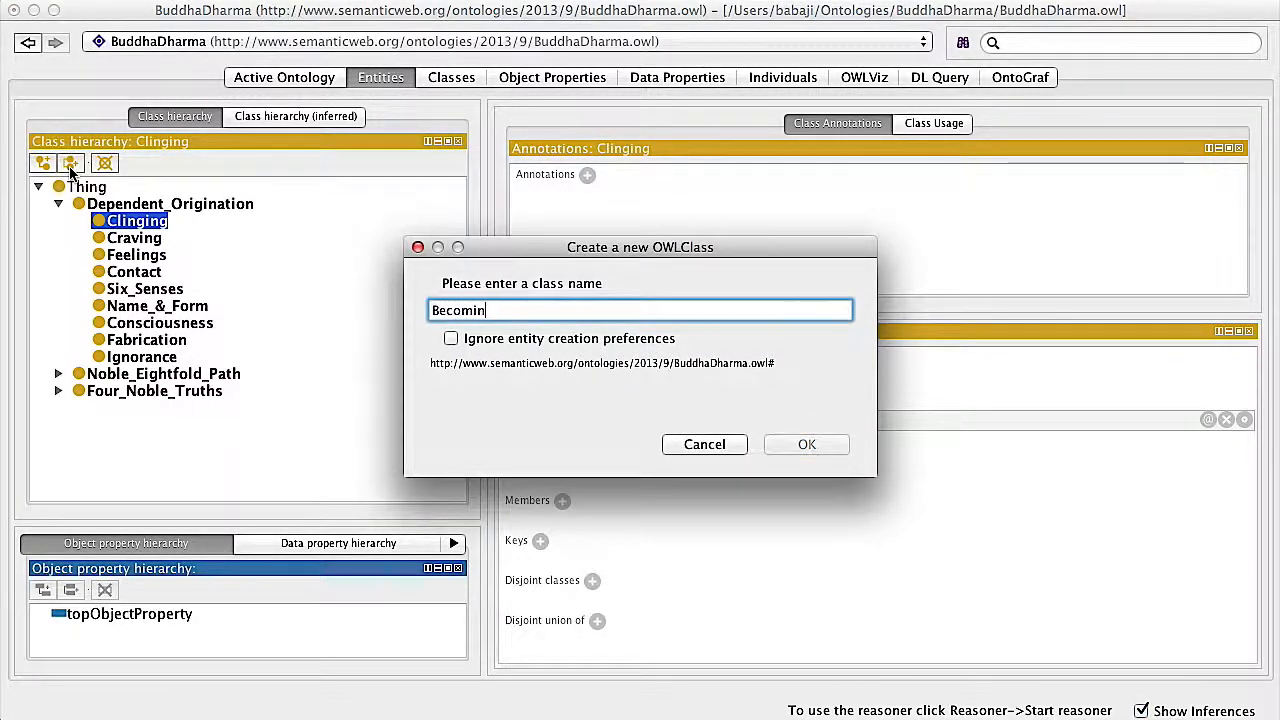
key(Return)
click(70, 166)
text(Birsth)
key(BackSpace)
key(BackSpace)
key(BackSpace)
text(th)
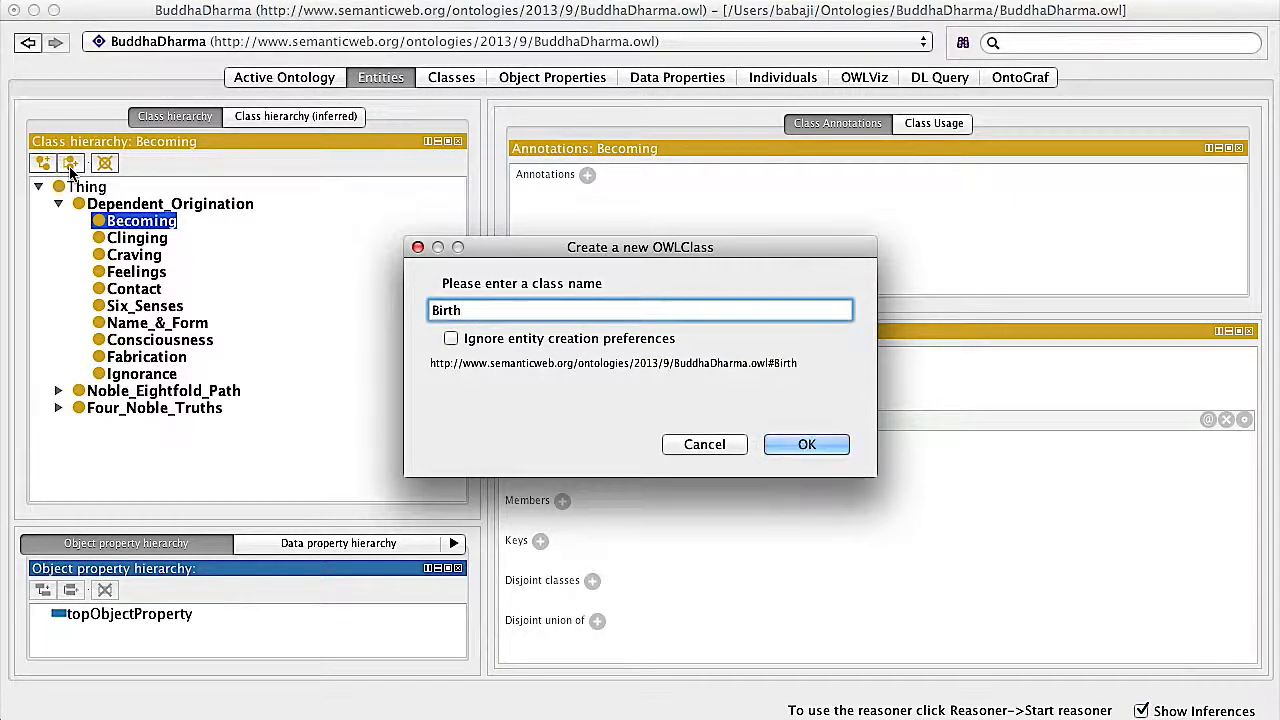
key(Return)
Add the sibling classes Death and Suffering under Dependent_Origination
click(70, 167)
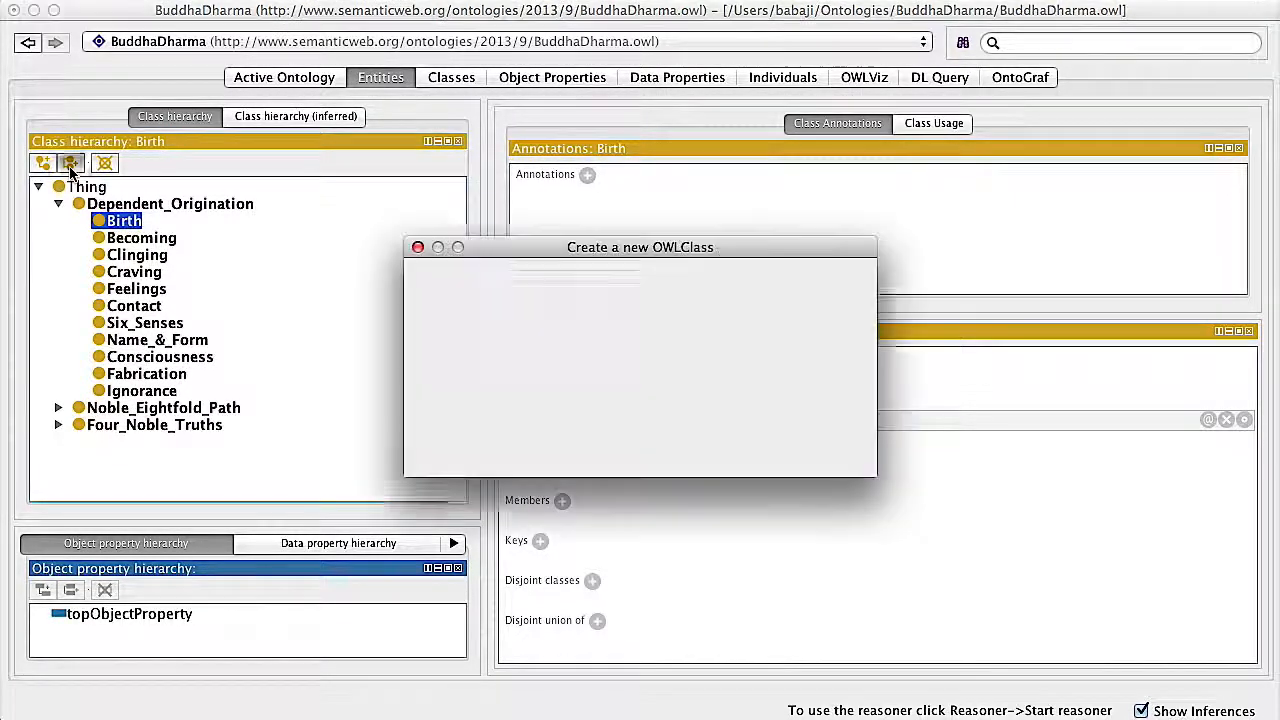
text(Death)
key(Return)
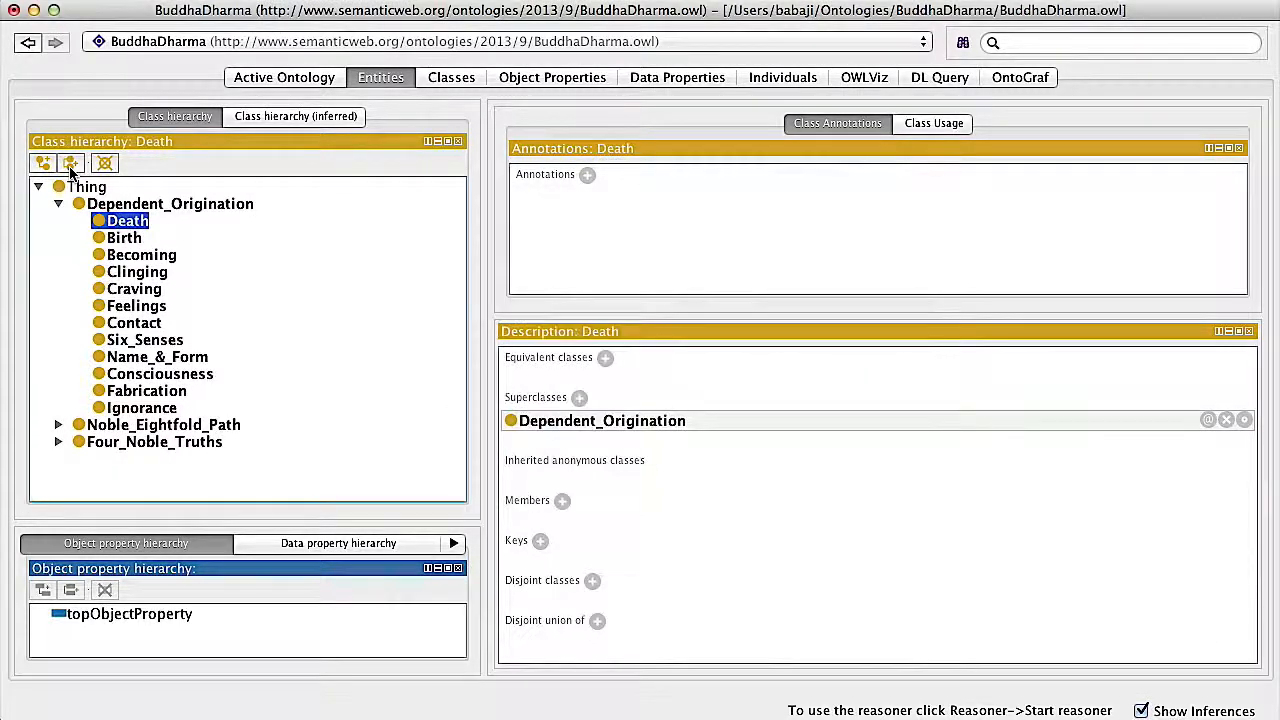
click(70, 167)
text(Suffering)
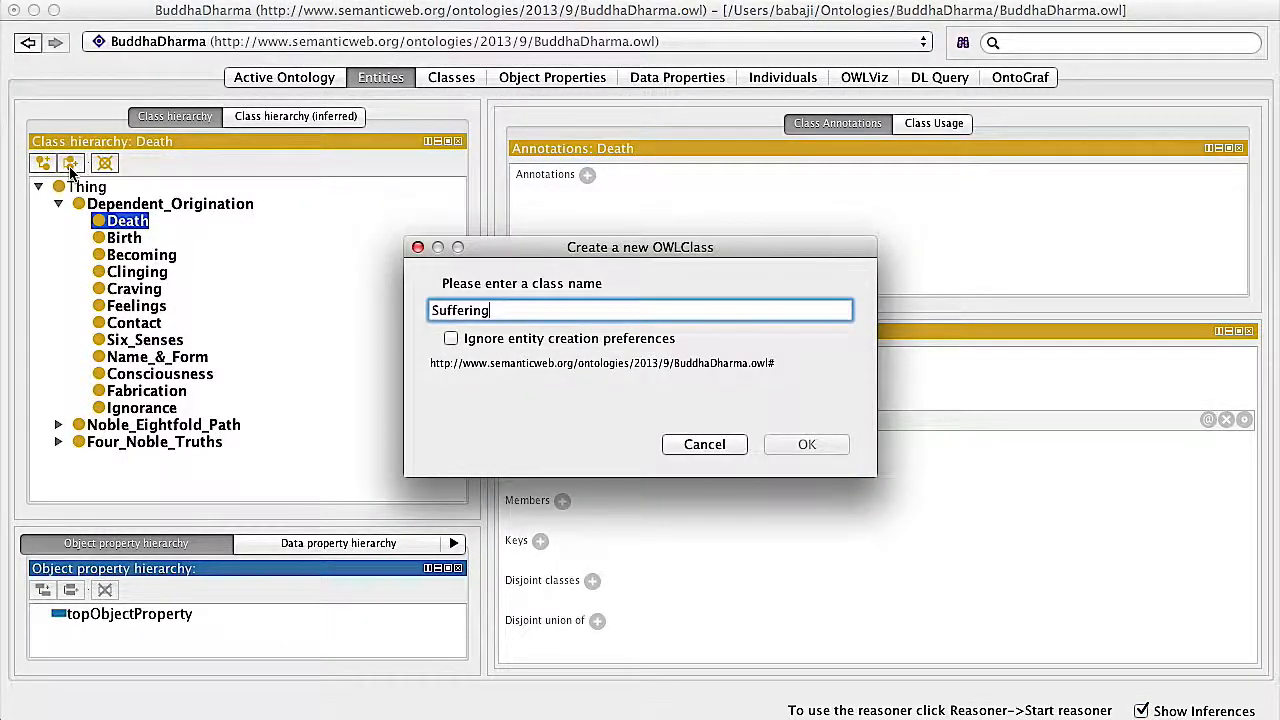
key(Return)
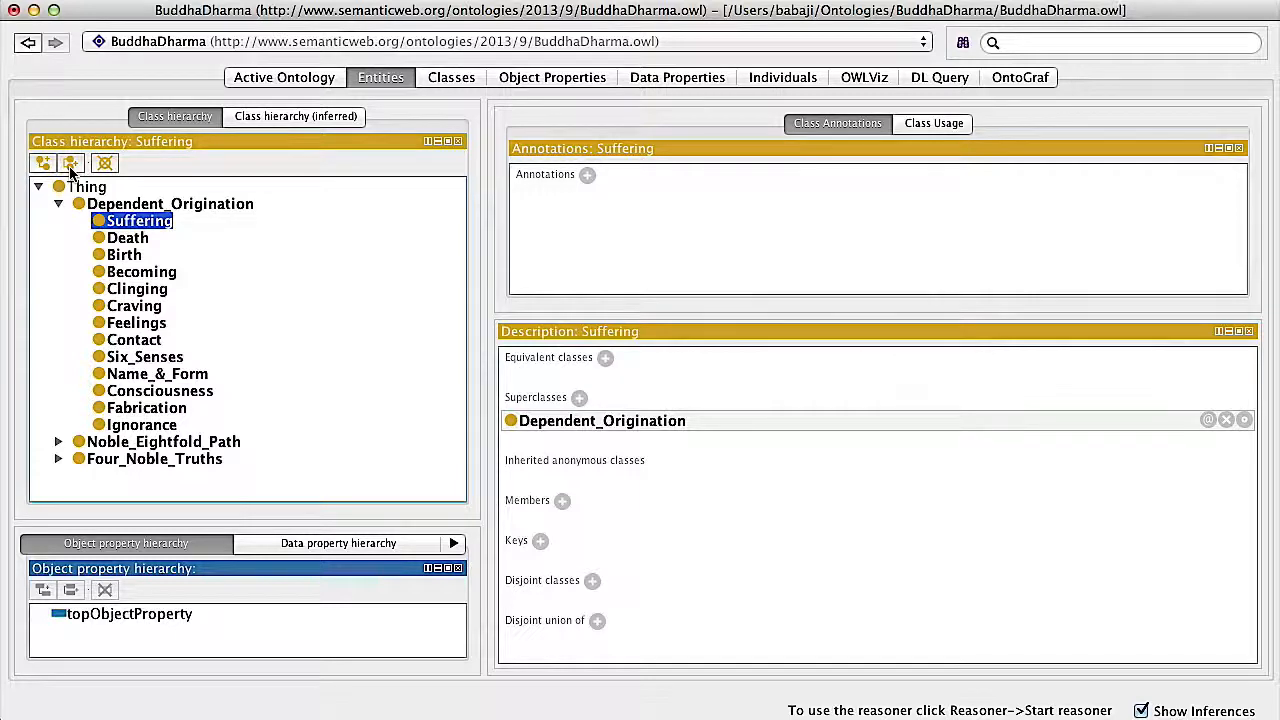